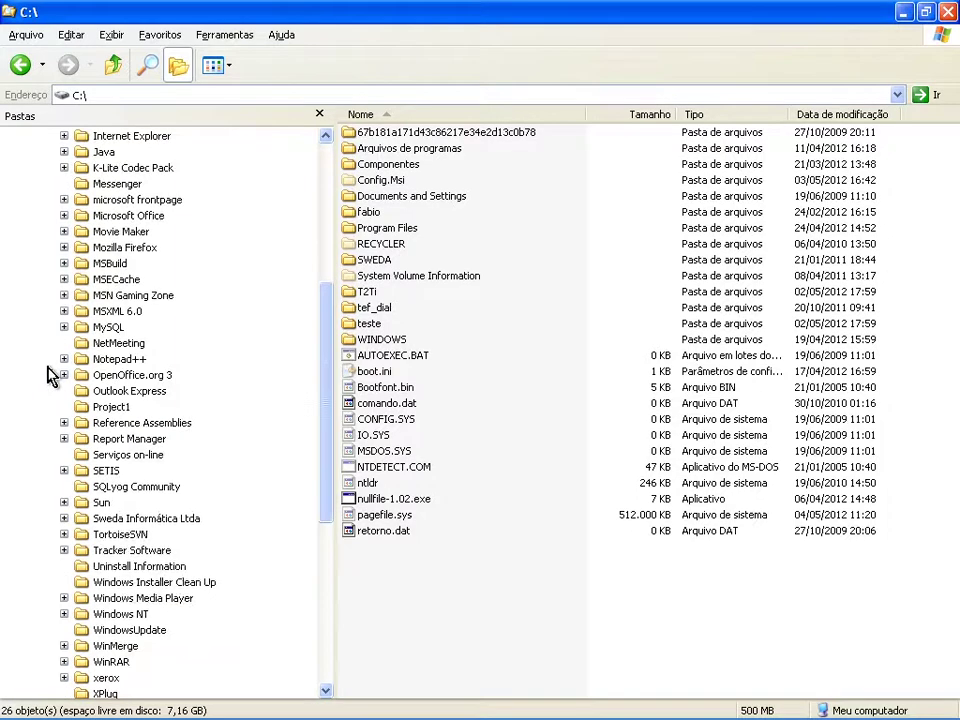
Open the Report Manager program folder and launch reportserverappxp.exe.
{"action": "left_click", "coordinate": [118, 439]}
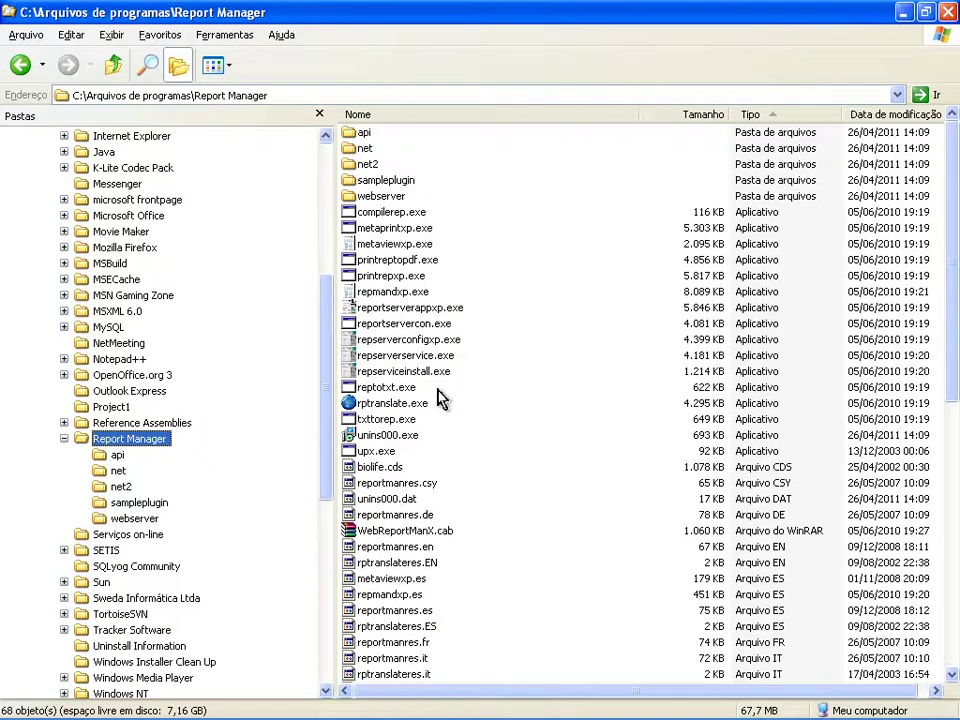
{"action": "left_click", "coordinate": [434, 312]}
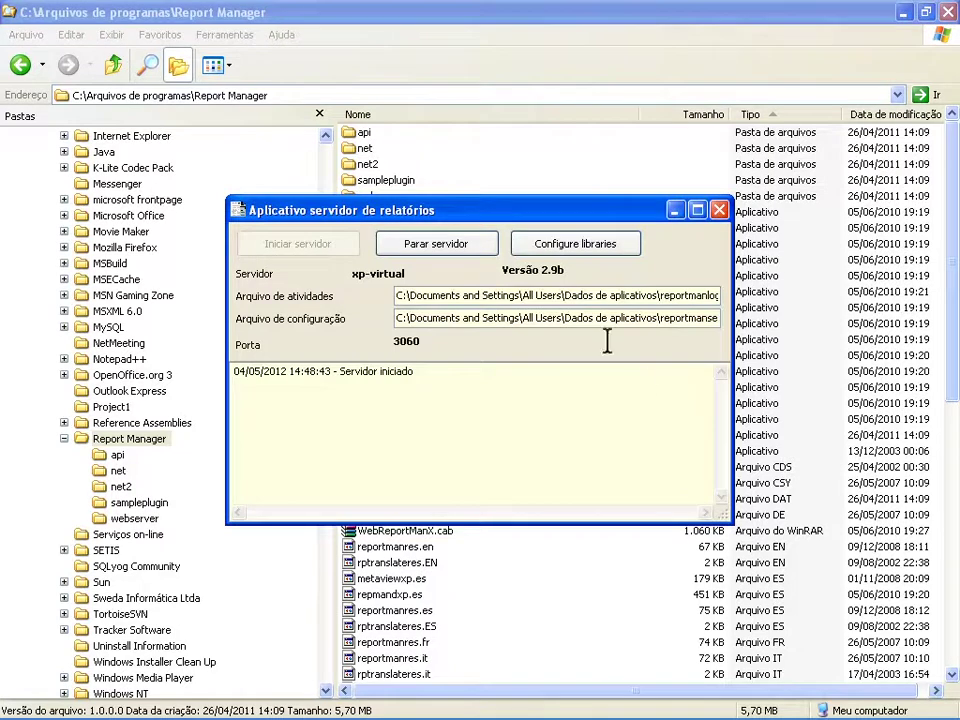
Move the report server window aside, stop the report server and start it again.
{"action": "left_click_drag", "start_coordinate": [474, 207], "coordinate": [272, 213]}
{"action": "left_click", "coordinate": [252, 250]}
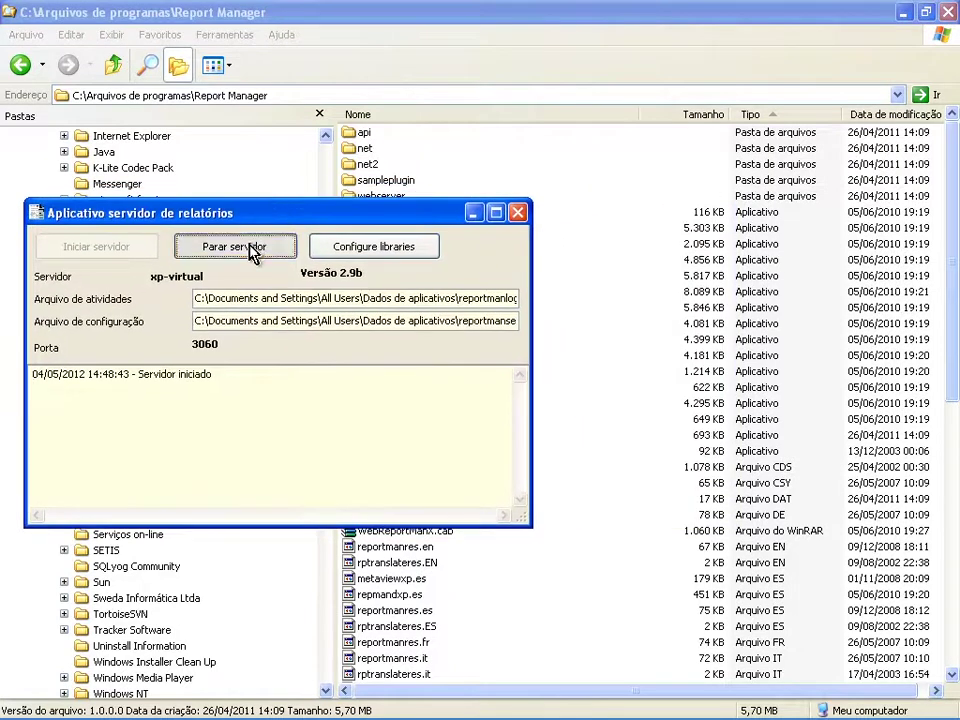
{"action": "left_click", "coordinate": [58, 246]}
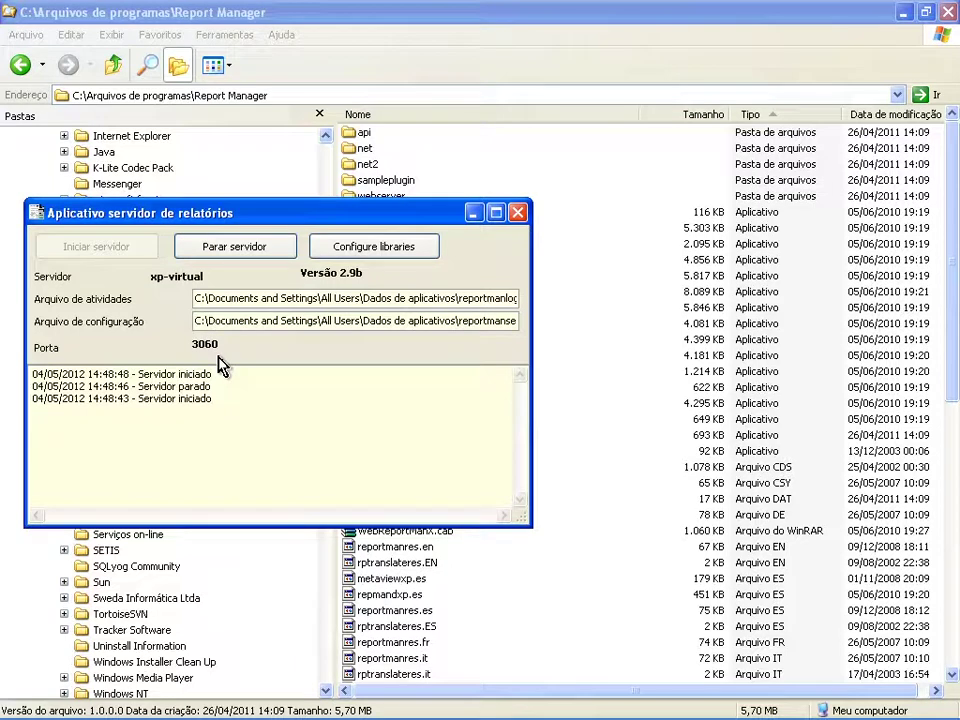
Return to the Report Manager folder and launch the server configuration program repserverconfigxp.exe.
{"action": "left_click", "coordinate": [744, 34]}
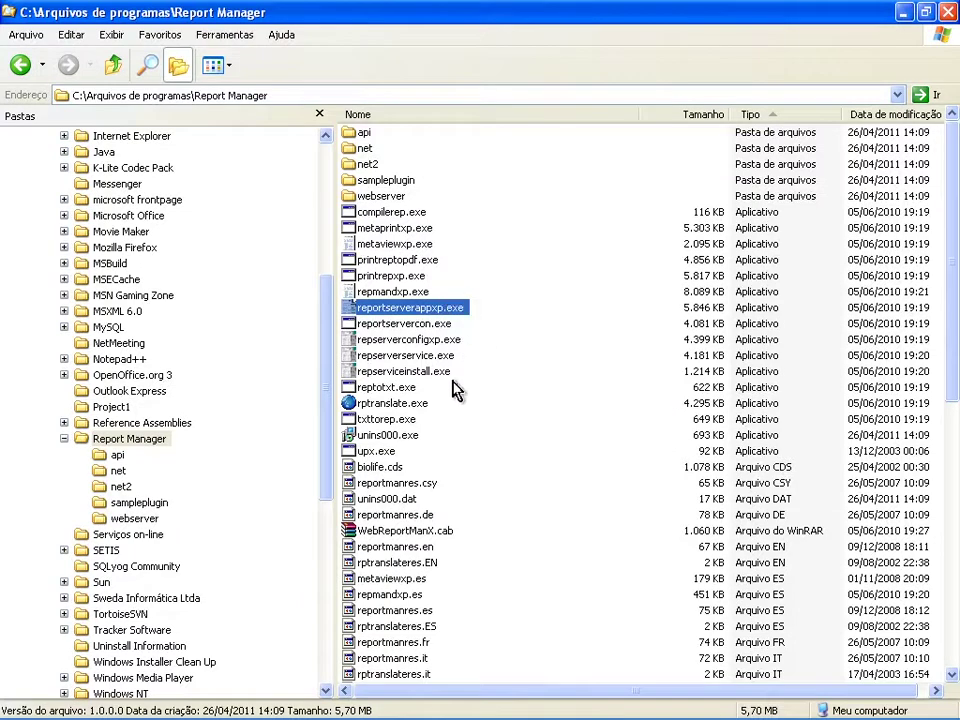
{"action": "left_click", "coordinate": [417, 341]}
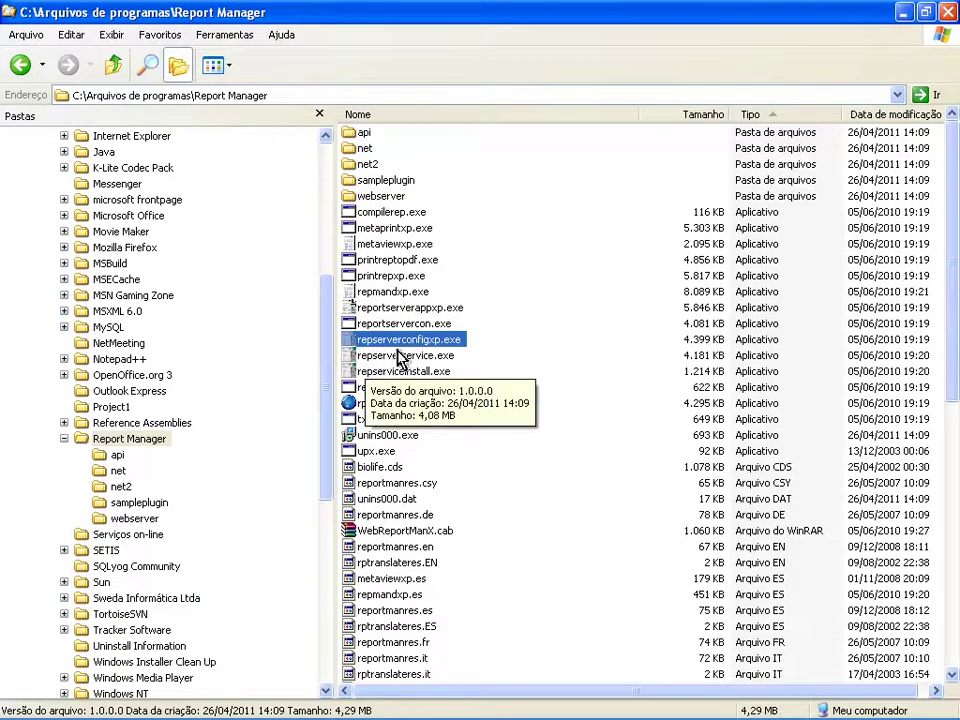
{"action": "double_click", "coordinate": [423, 340]}
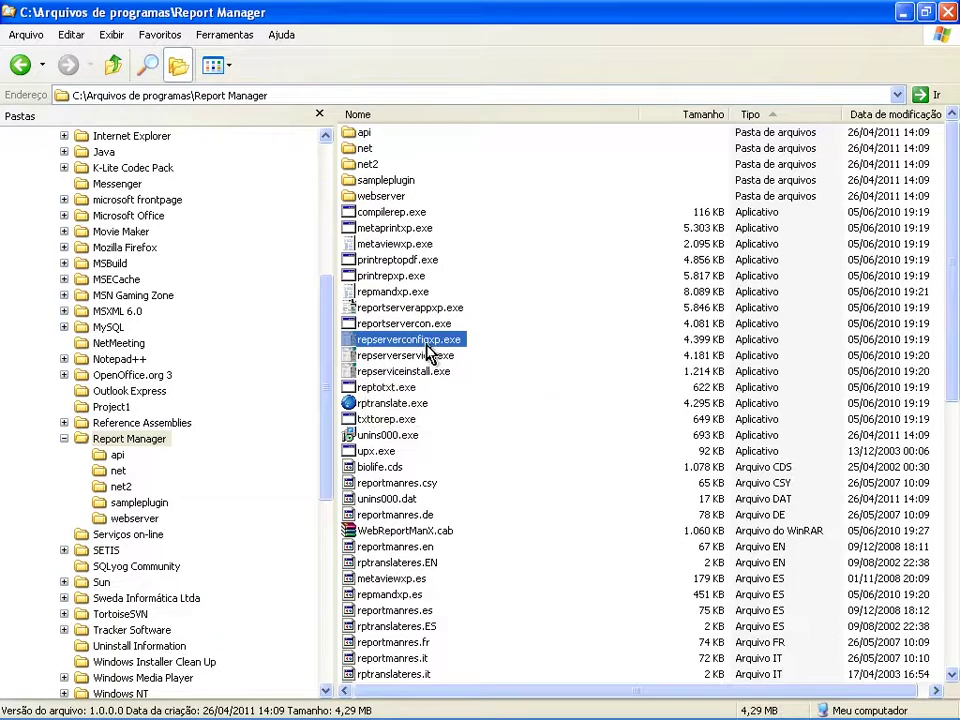
Arrange the report server window and the server configuration window so that the contents of both can be seen.
{"action": "left_click_drag", "start_coordinate": [300, 106], "coordinate": [645, 241]}
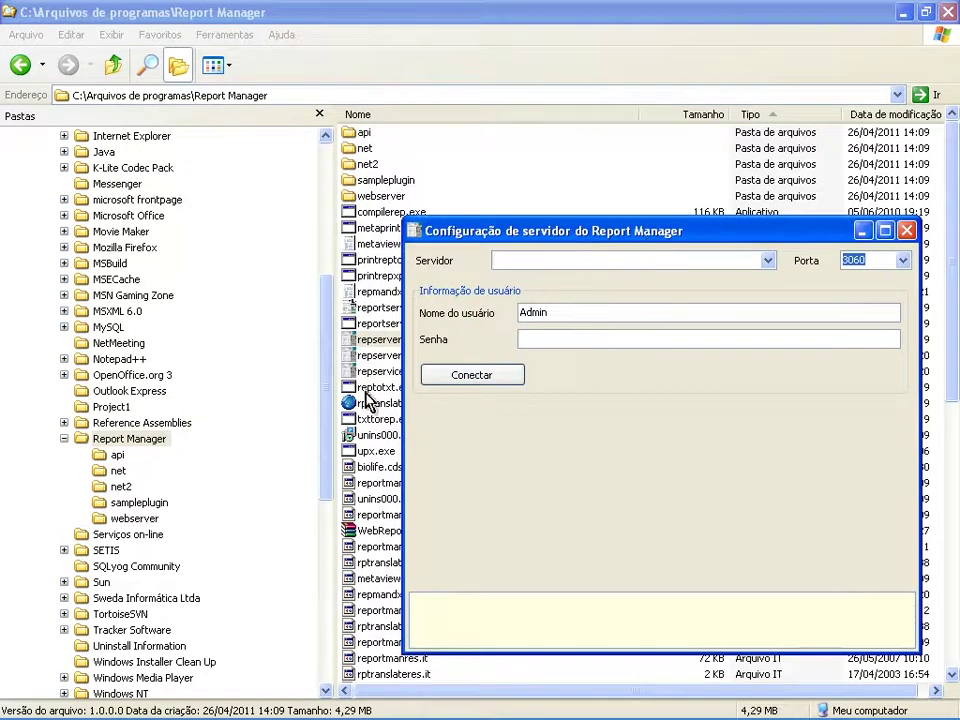
{"action": "key", "text": "alt+Tab"}
{"action": "key", "text": "alt+Tab"}
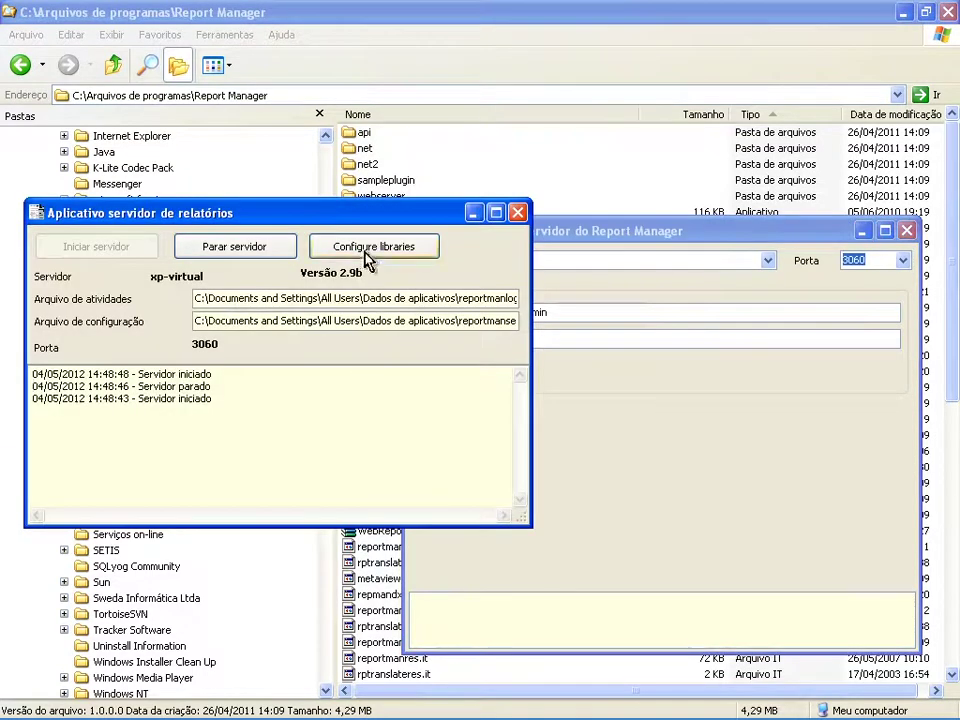
{"action": "left_click_drag", "start_coordinate": [372, 216], "coordinate": [341, 39]}
{"action": "left_click_drag", "start_coordinate": [596, 236], "coordinate": [610, 260]}
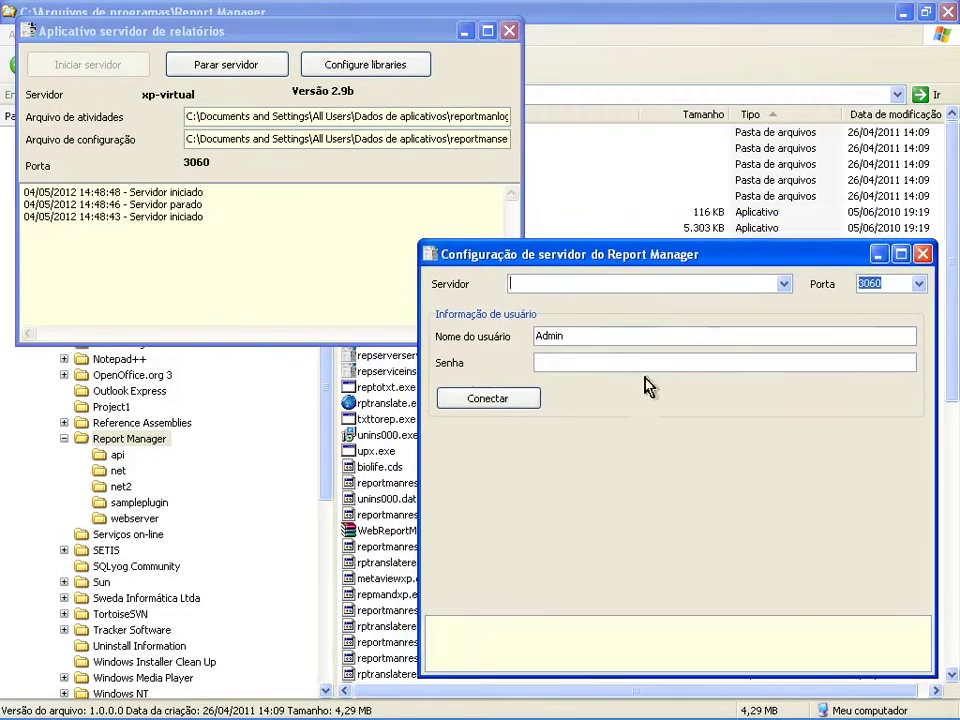
Connect the server configuration to localhost on port 3060 with the Admin user.
{"action": "left_click", "coordinate": [784, 284]}
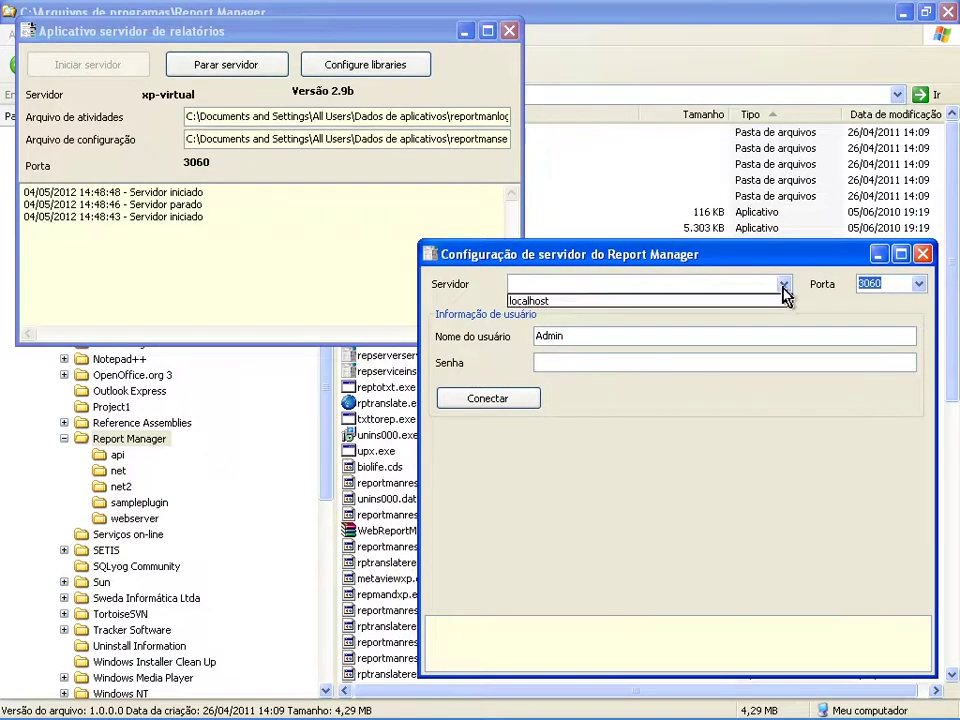
{"action": "left_click", "coordinate": [535, 305]}
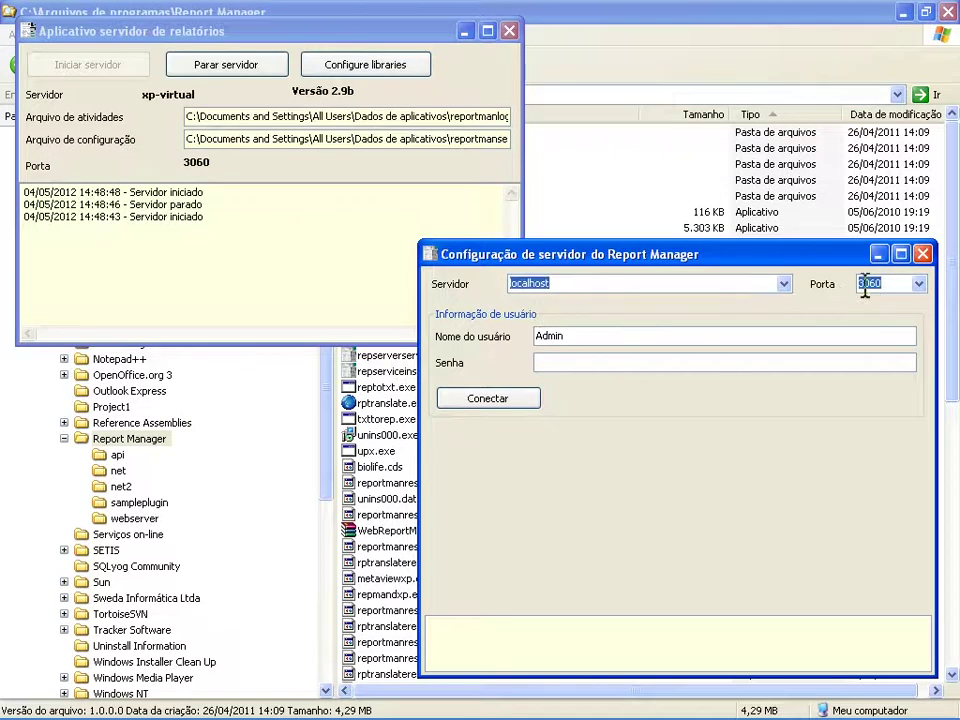
{"action": "left_click", "coordinate": [918, 286]}
{"action": "left_click", "coordinate": [918, 287]}
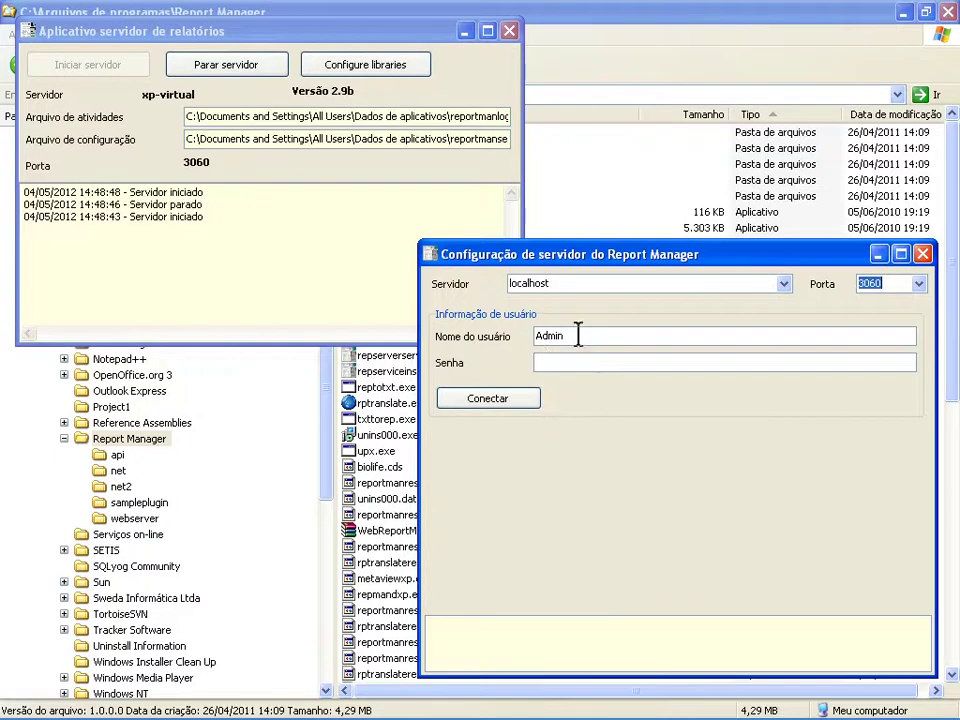
{"action": "left_click", "coordinate": [515, 397]}
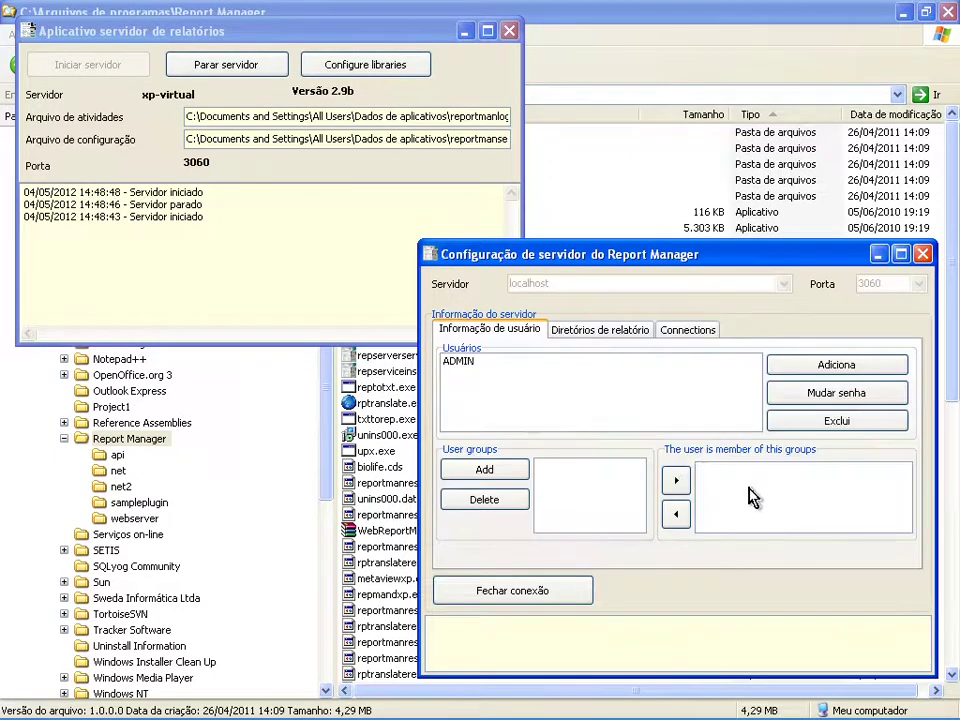
Select the ADMIN user and display the server's configured report directories.
{"action": "left_click", "coordinate": [479, 364]}
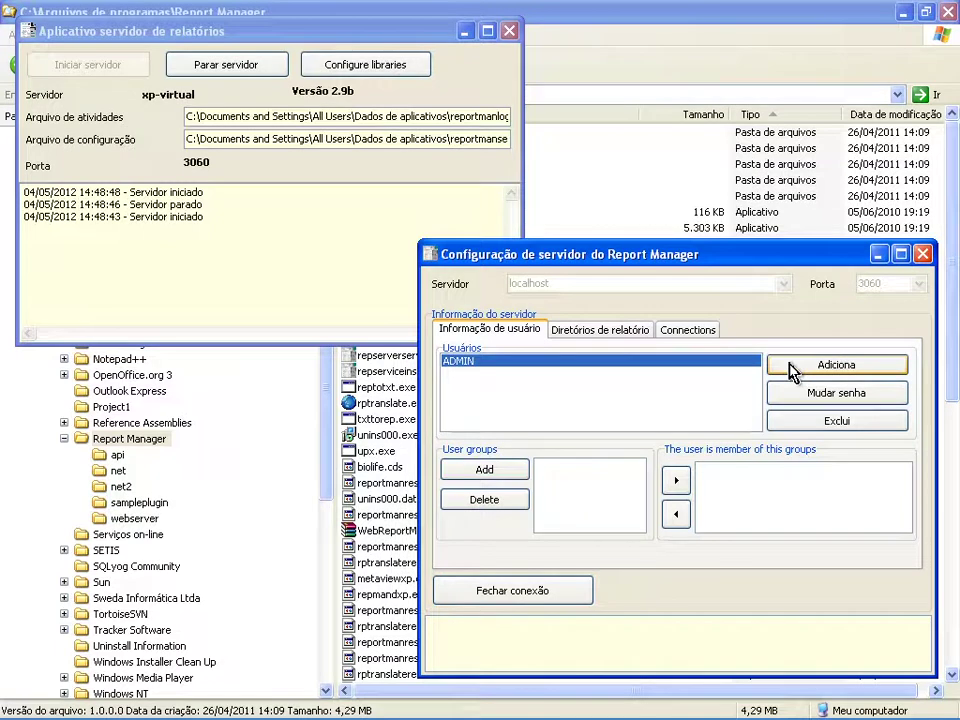
{"action": "left_click", "coordinate": [604, 334]}
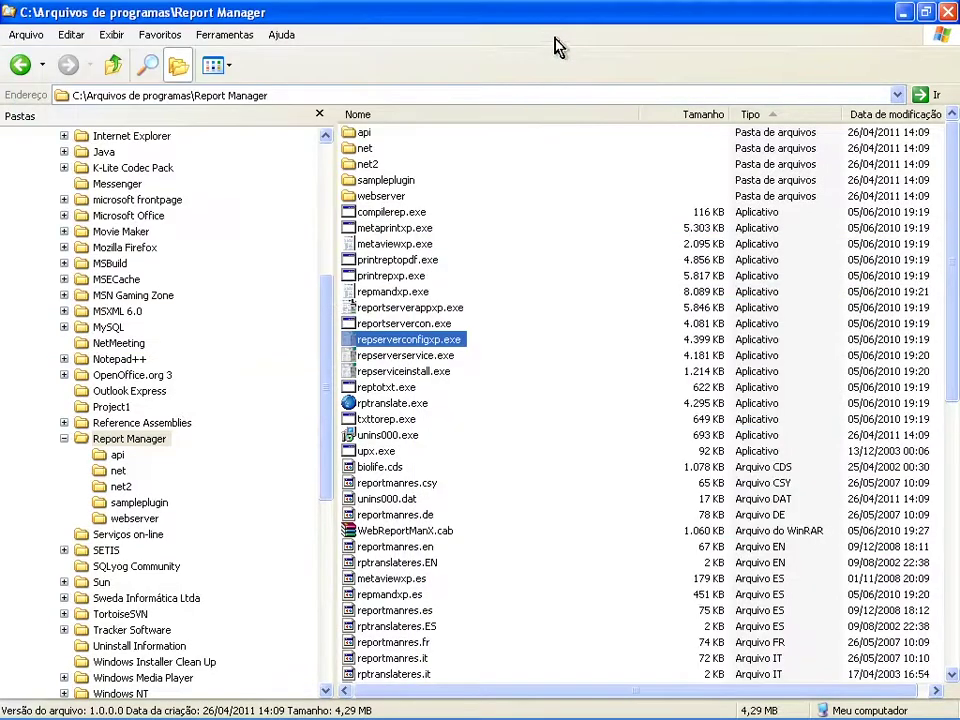
Switch to Windows Explorer and open C:\T2Ti\Relatorios to view its report files.
{"action": "left_click_drag", "start_coordinate": [330, 323], "coordinate": [335, 505]}
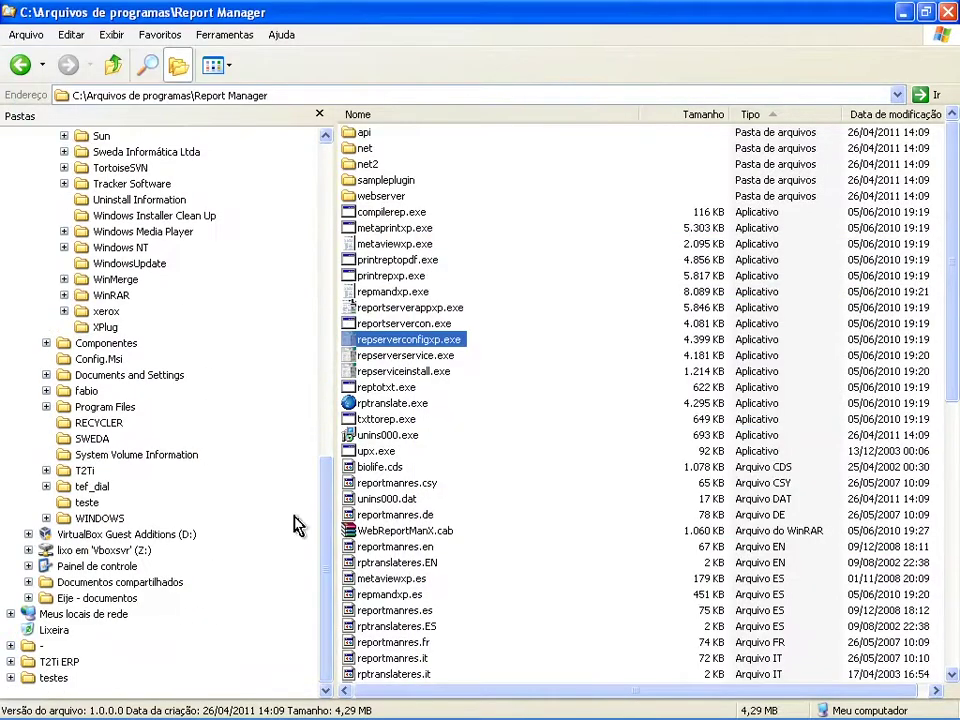
{"action": "left_click", "coordinate": [46, 470]}
{"action": "left_click", "coordinate": [98, 488]}
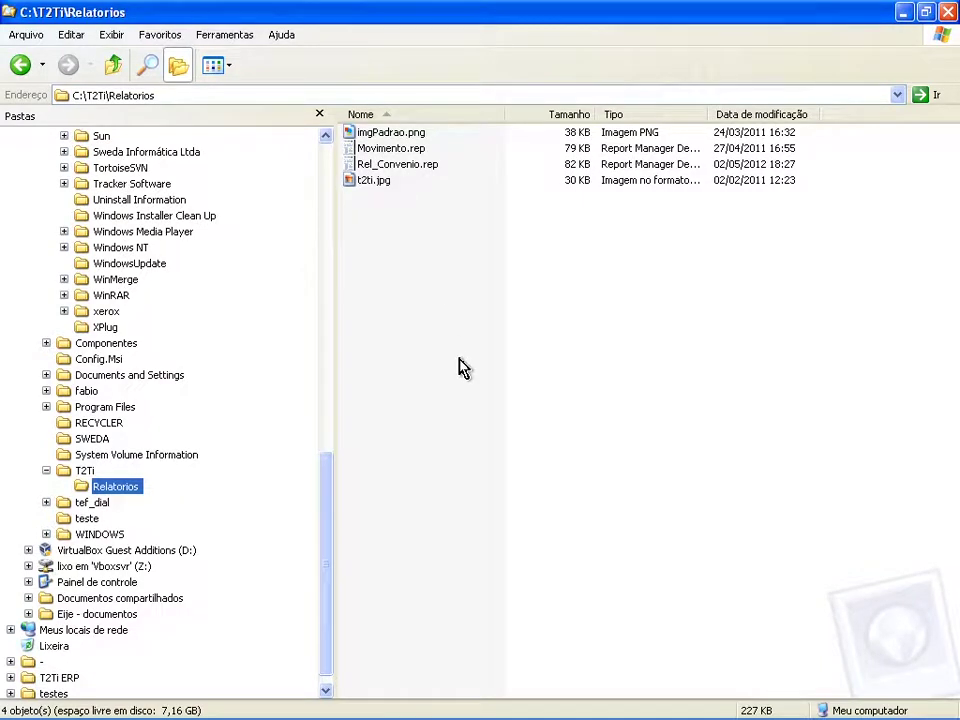
Switch back to the server configuration and refresh the list of active server connections.
{"action": "key", "text": "alt+Tab"}
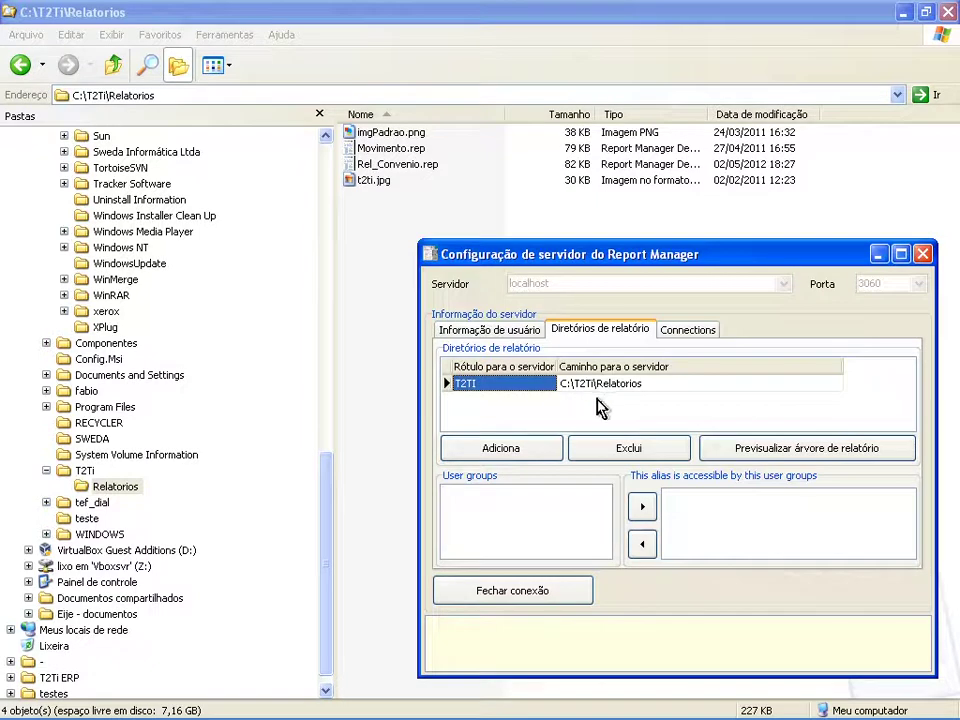
{"action": "left_click", "coordinate": [687, 332]}
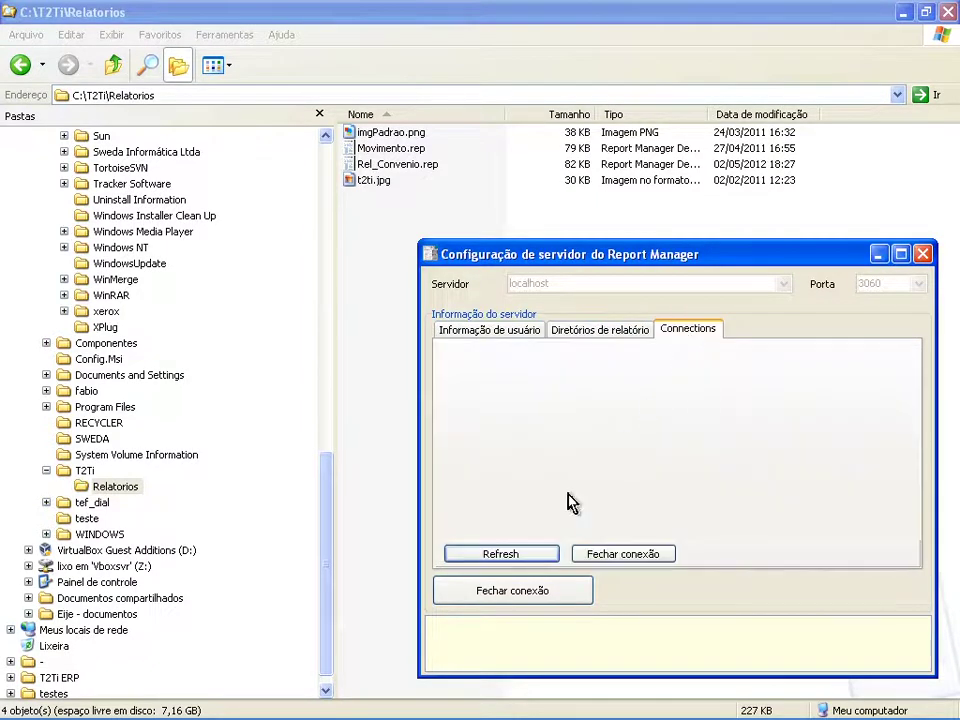
{"action": "left_click", "coordinate": [508, 555]}
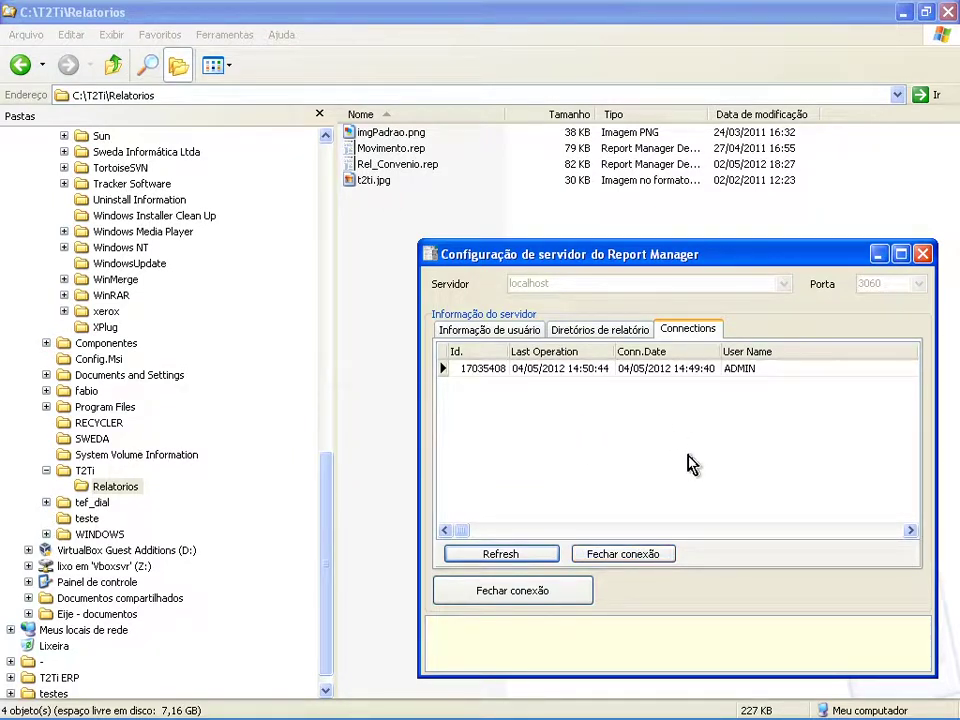
Review the user information and the report directories in the server configuration again.
{"action": "left_click", "coordinate": [589, 331]}
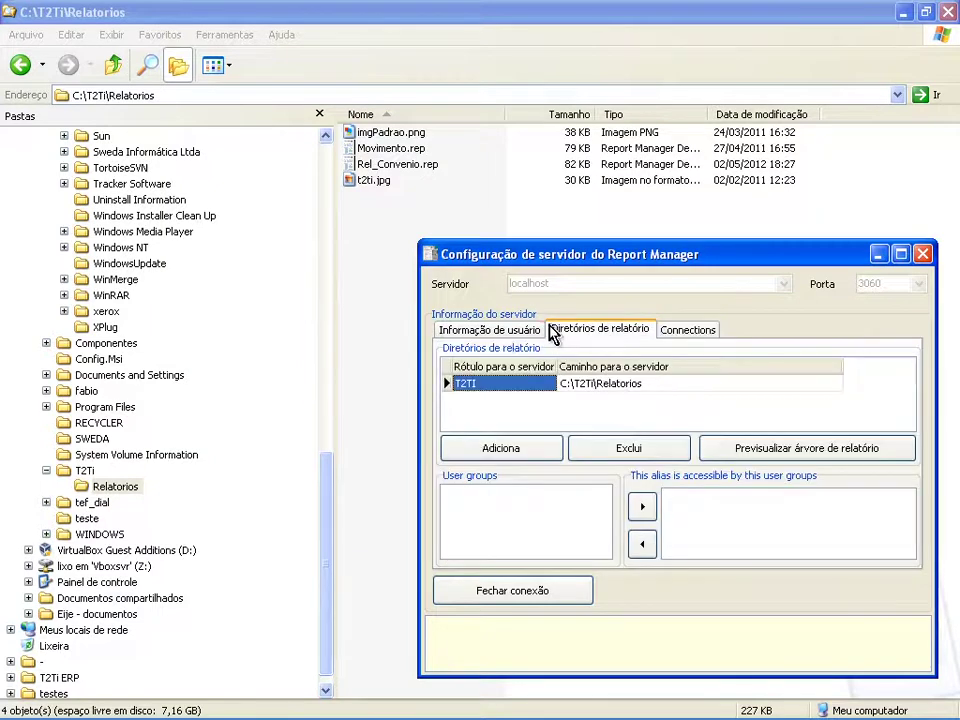
{"action": "left_click", "coordinate": [500, 334]}
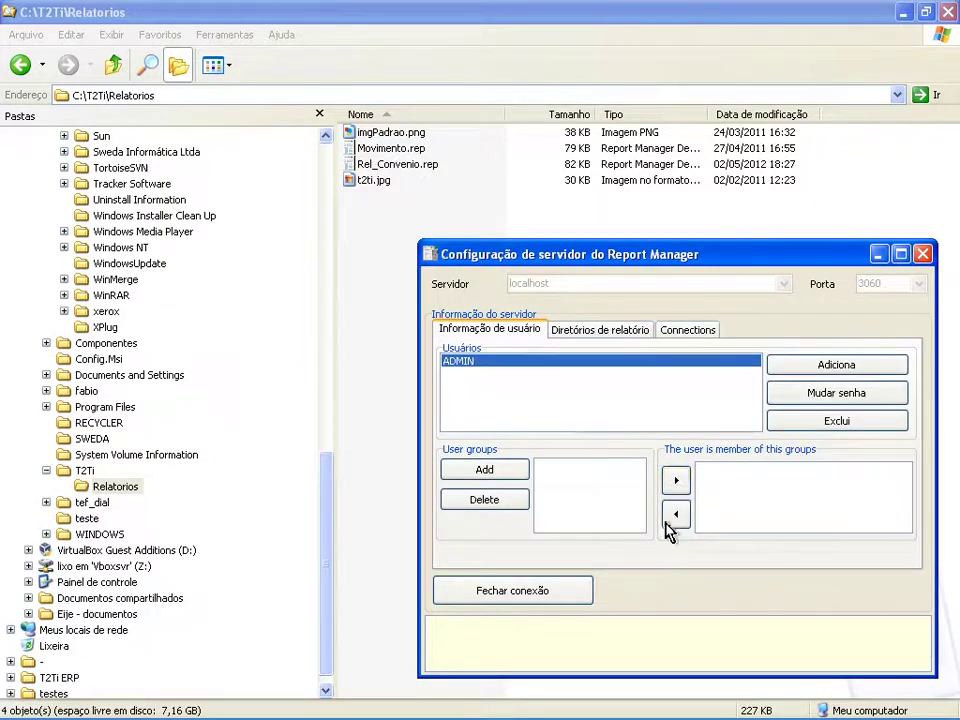
{"action": "left_click", "coordinate": [603, 335]}
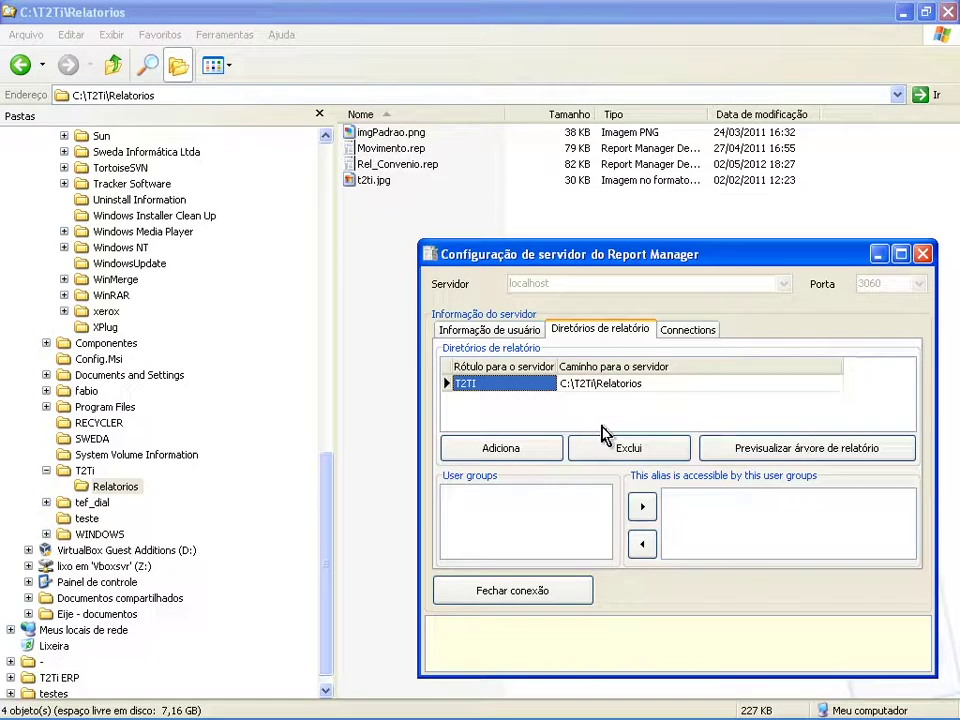
Go back to the Report Manager folder in Windows Explorer and launch metaviewxp.exe.
{"action": "left_click_drag", "start_coordinate": [324, 512], "coordinate": [328, 371]}
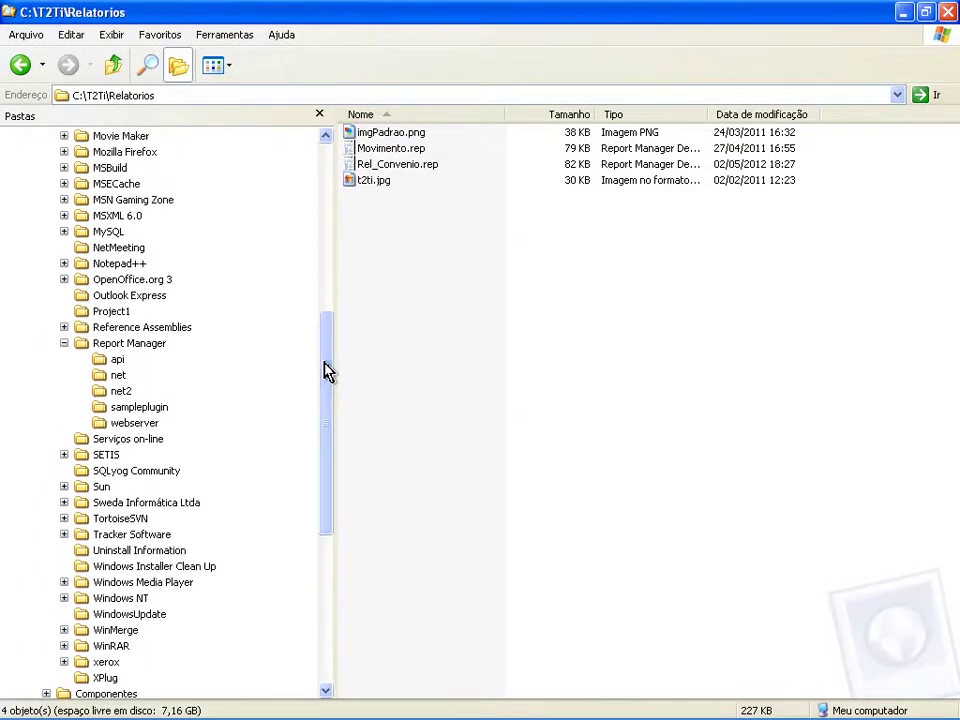
{"action": "left_click", "coordinate": [138, 346]}
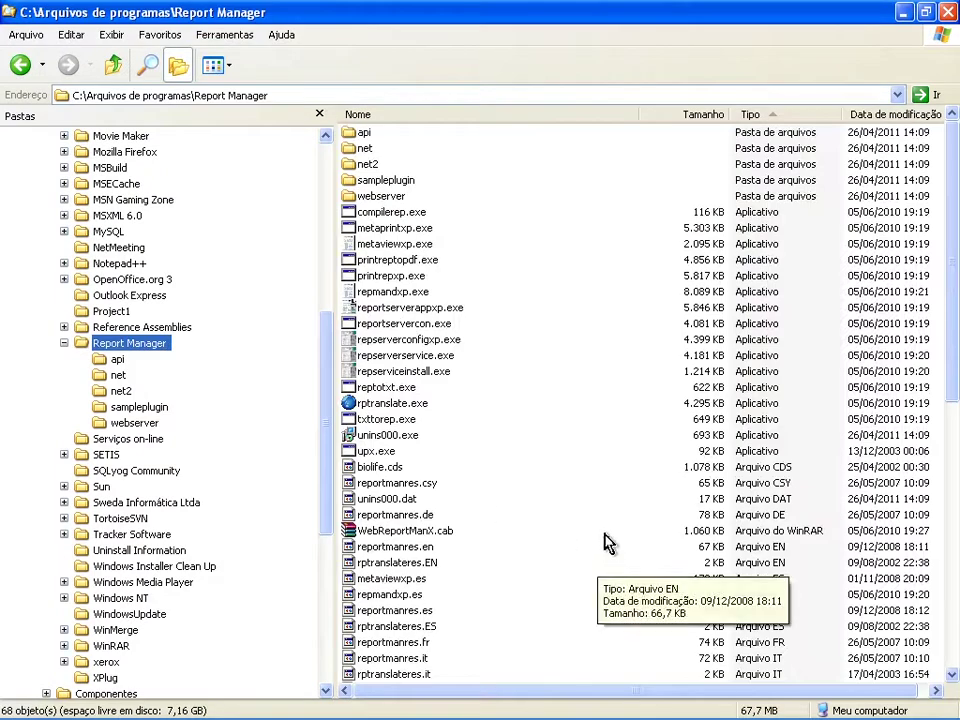
{"action": "left_click", "coordinate": [386, 246]}
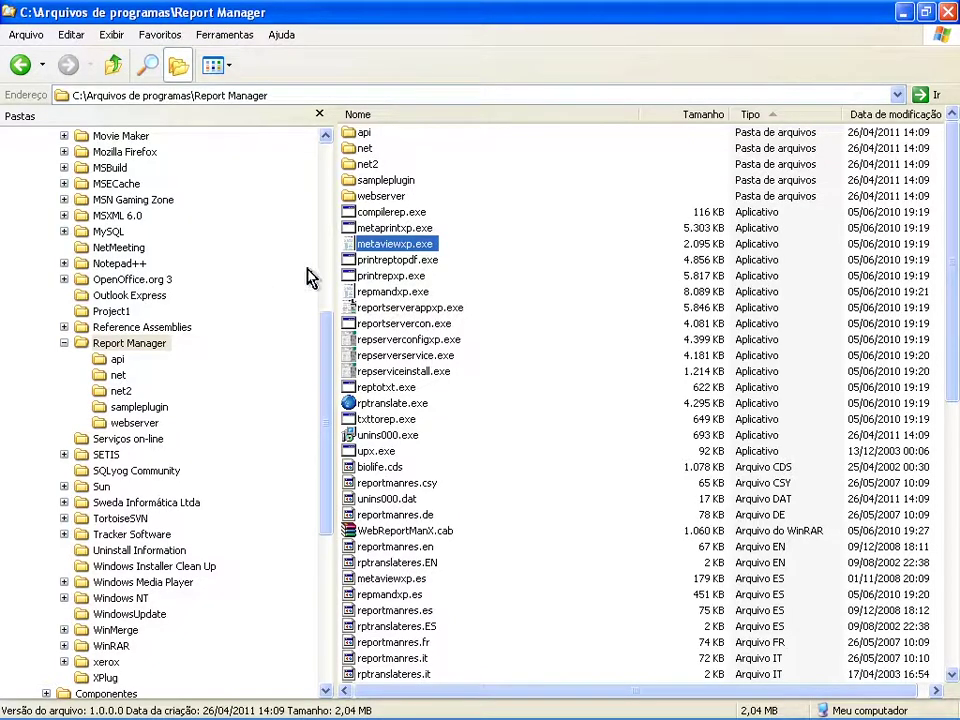
{"action": "double_click", "coordinate": [407, 253]}
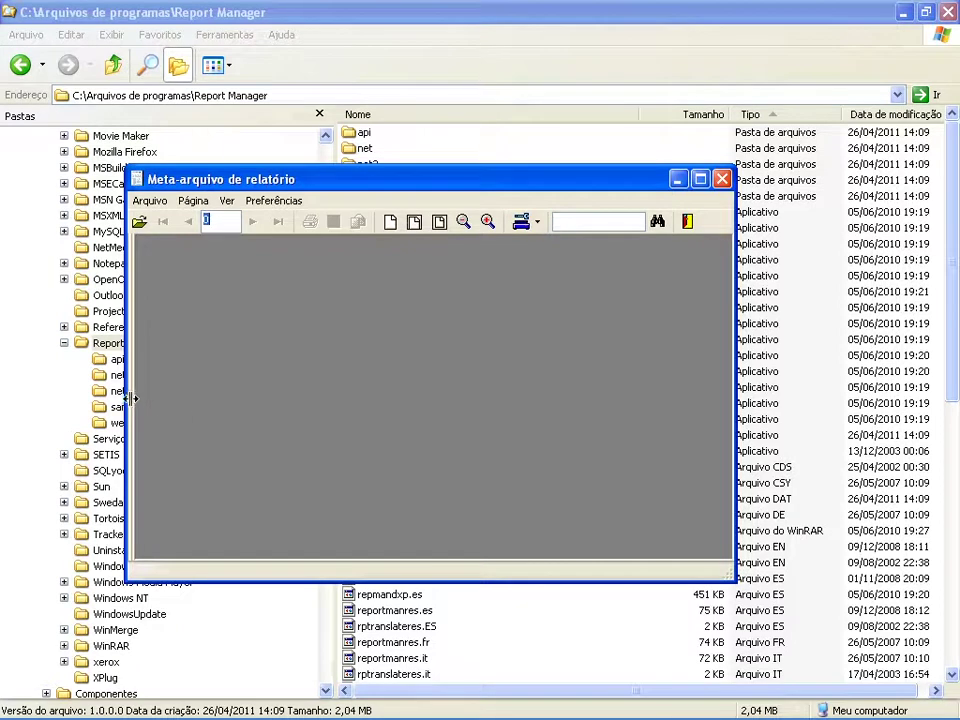
{"action": "left_click", "coordinate": [702, 180]}
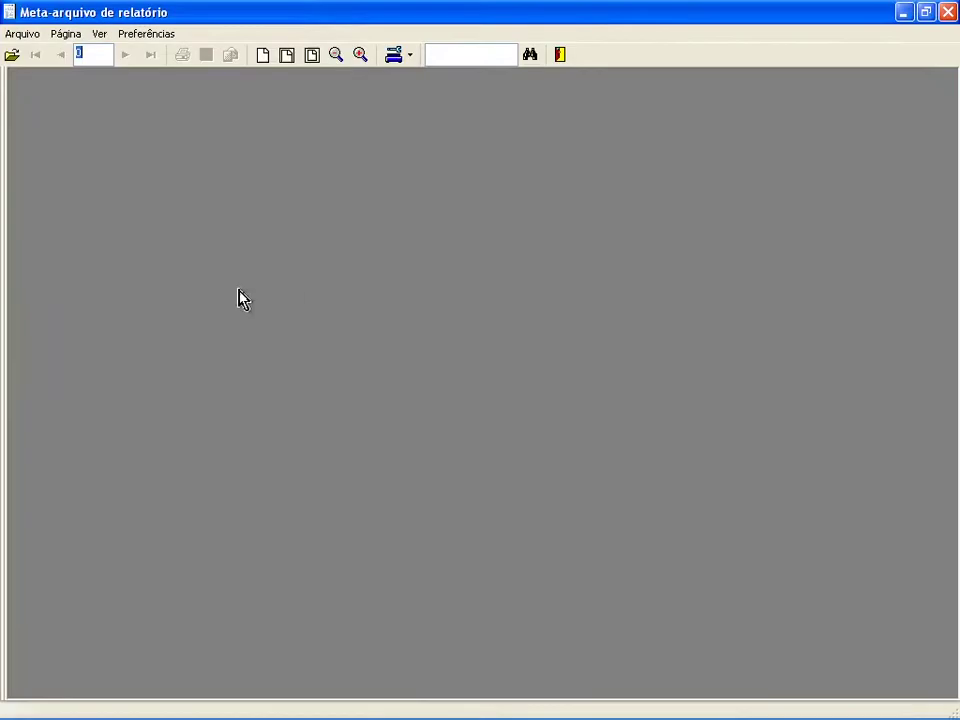
{"action": "left_click", "coordinate": [13, 56]}
{"action": "left_click", "coordinate": [709, 486]}
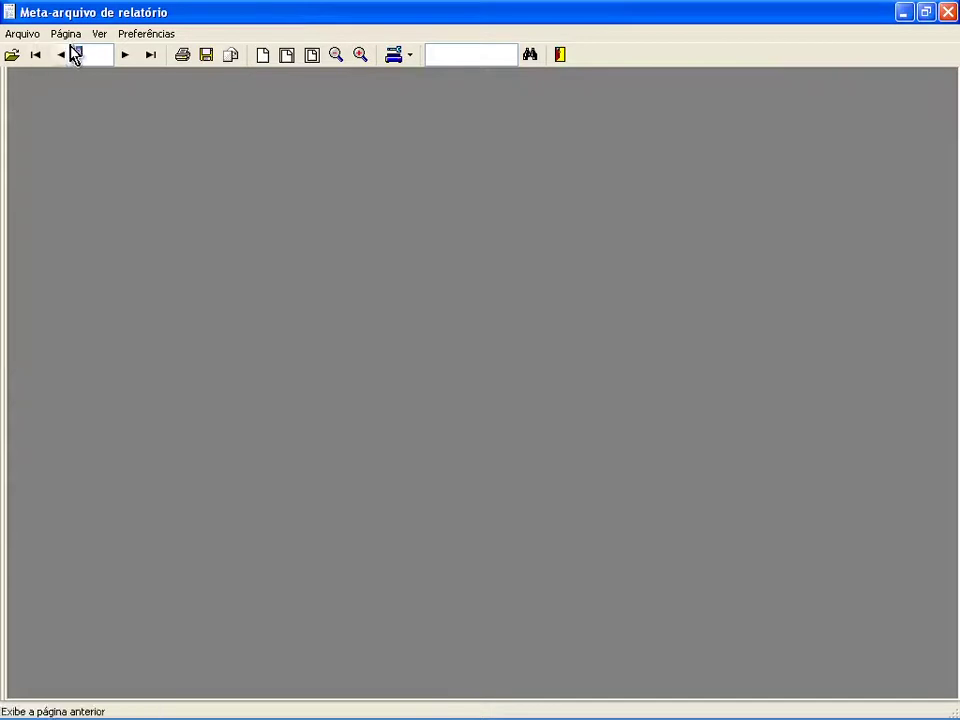
Show the report connection pane (Conexão de relatório), then close and relaunch metaviewxp.exe.
{"action": "left_click", "coordinate": [99, 35]}
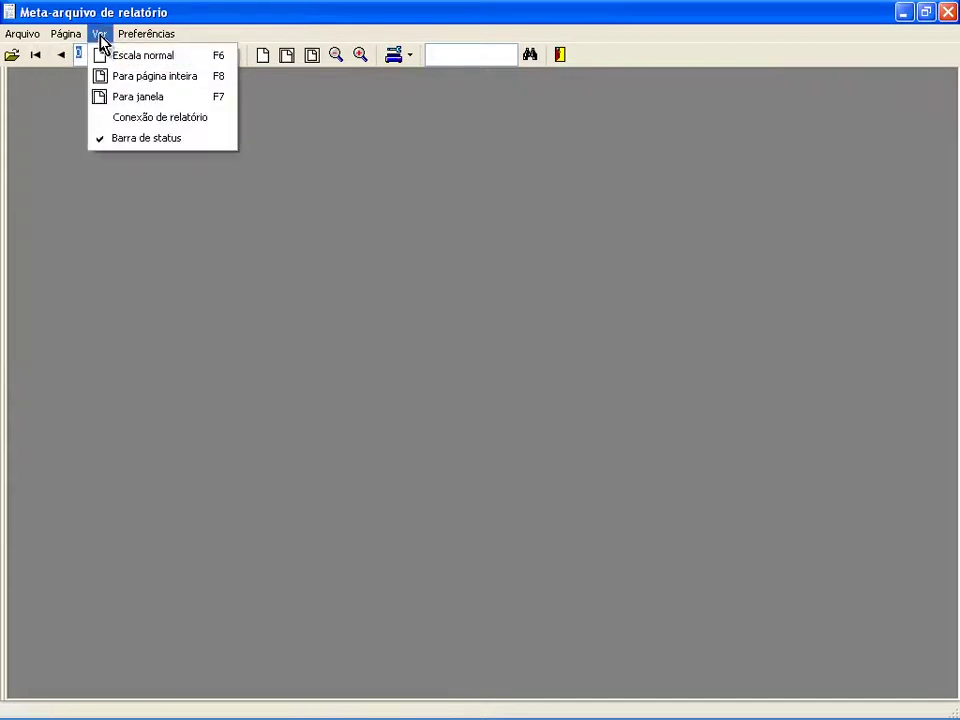
{"action": "left_click", "coordinate": [116, 117]}
{"action": "left_click", "coordinate": [926, 12]}
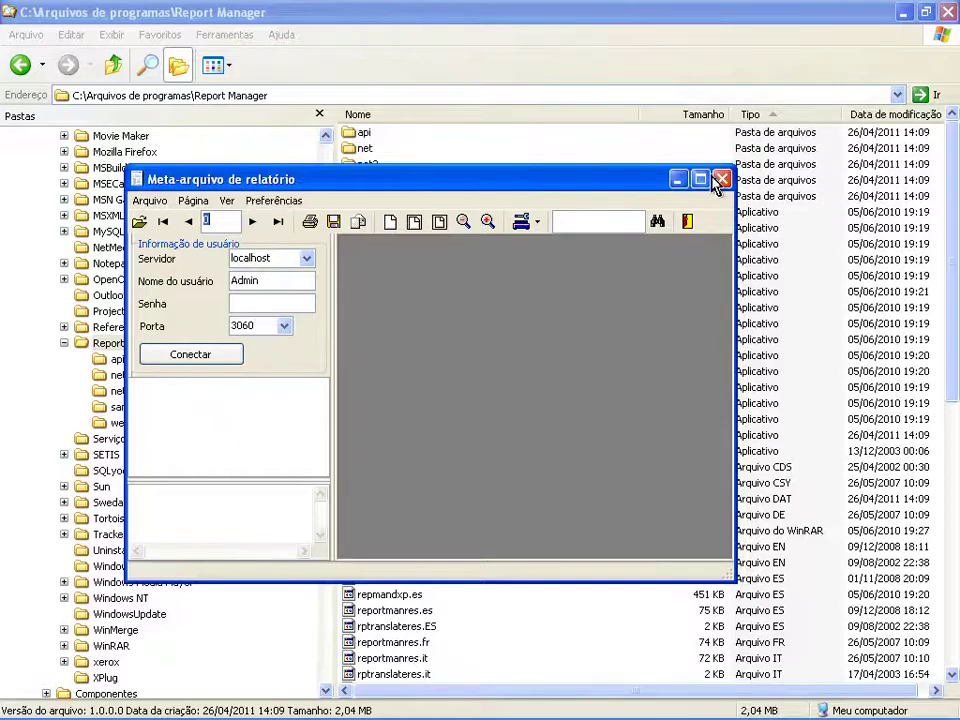
{"action": "left_click", "coordinate": [722, 179]}
{"action": "double_click", "coordinate": [396, 250]}
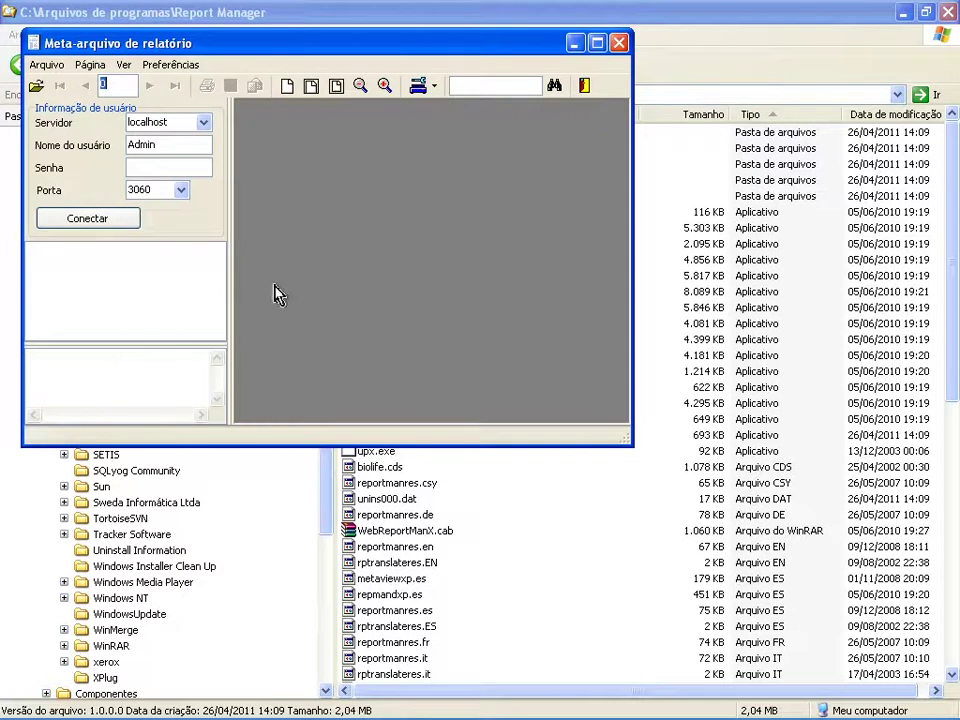
Hide the report connection pane (Conexão de relatório) and show it again.
{"action": "left_click", "coordinate": [125, 68]}
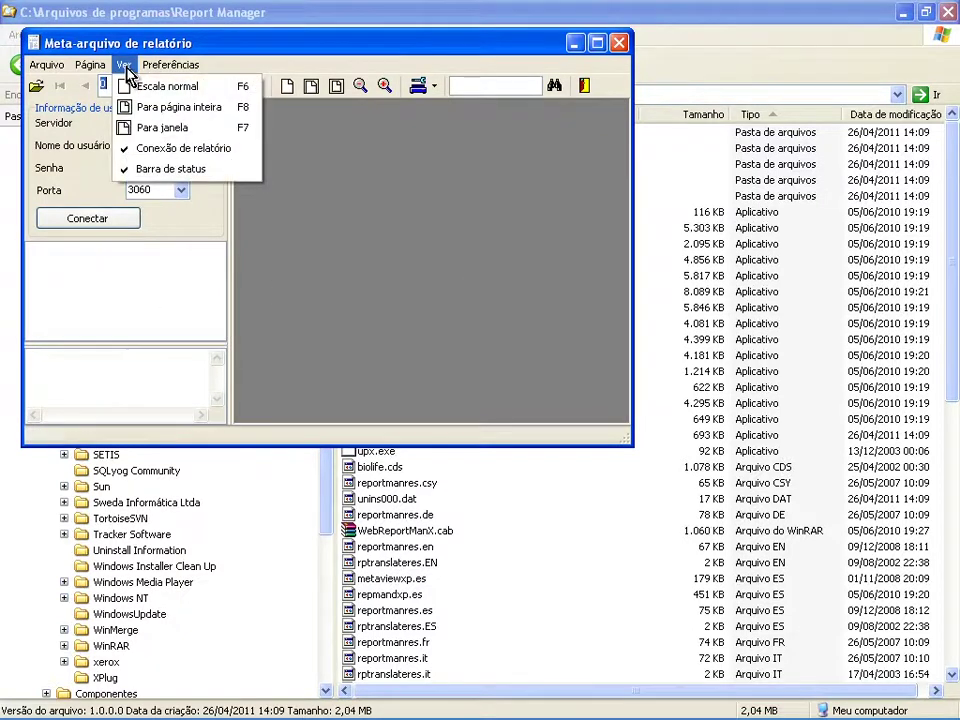
{"action": "left_click", "coordinate": [185, 158]}
{"action": "left_click", "coordinate": [123, 64]}
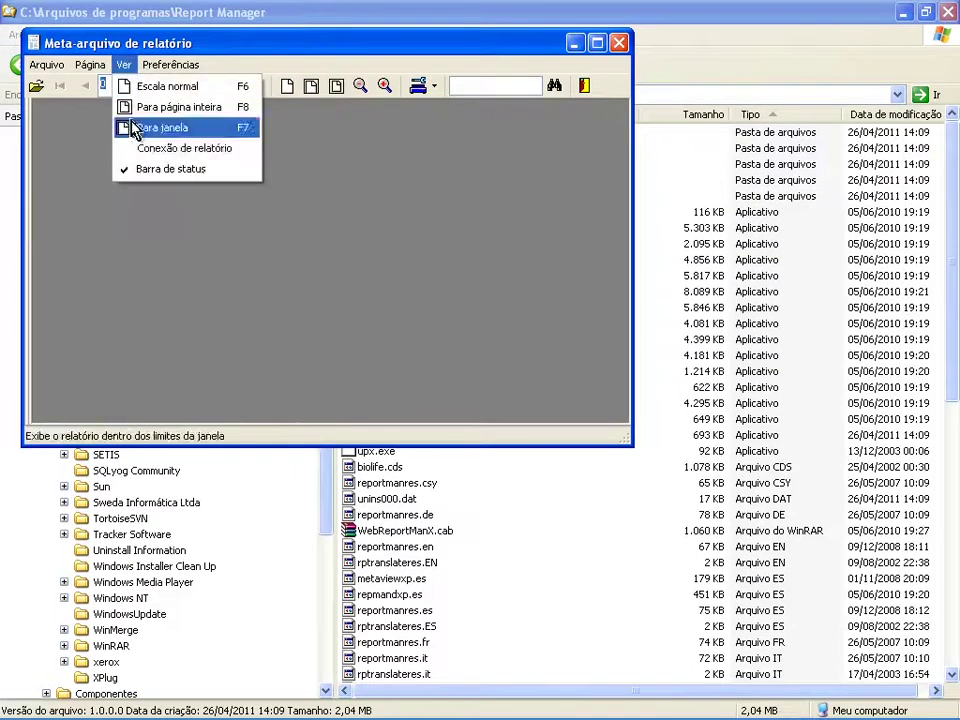
{"action": "left_click", "coordinate": [140, 148]}
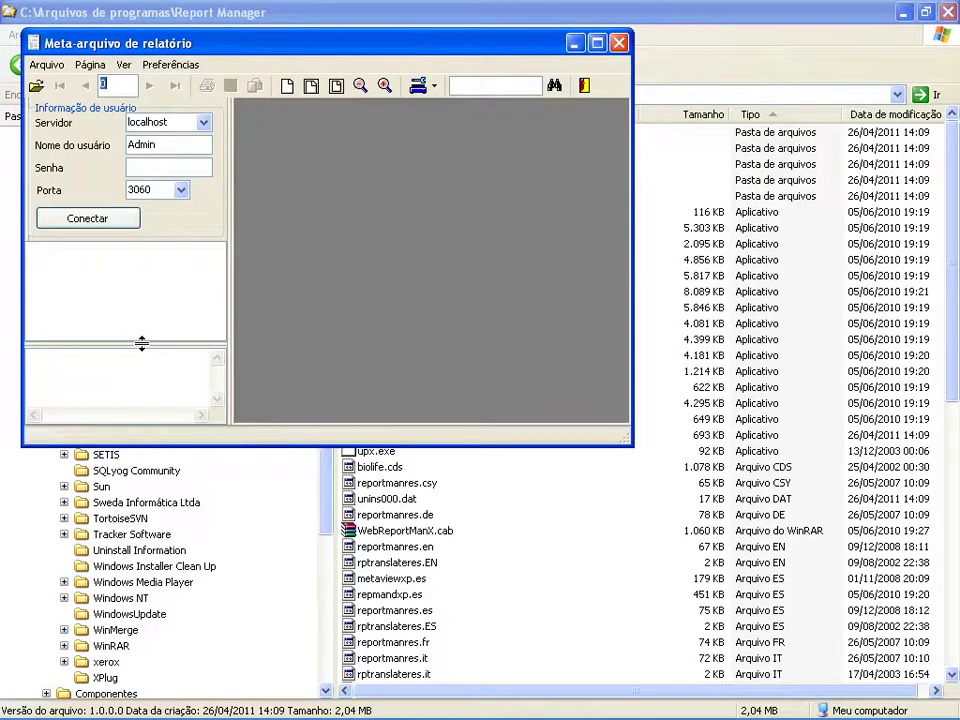
Connect the report viewer to the localhost server as Admin on port 3060 with an empty password.
{"action": "left_click_drag", "start_coordinate": [274, 39], "coordinate": [447, 166]}
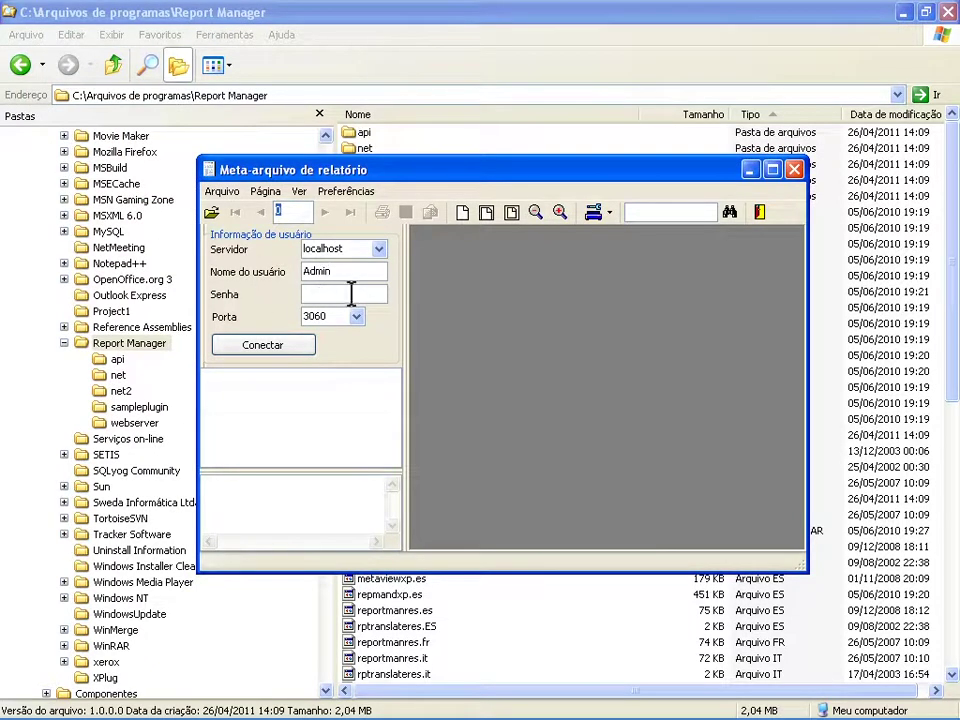
{"action": "left_click", "coordinate": [285, 352]}
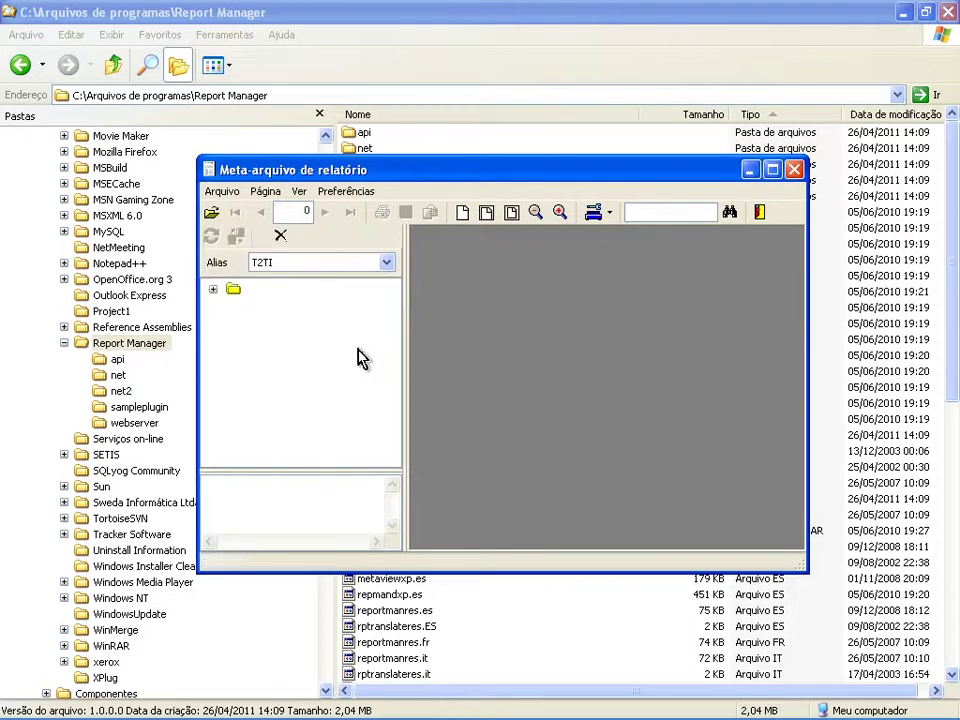
Check the available report aliases and compare them with the report directories in the server configuration.
{"action": "left_click", "coordinate": [387, 265]}
{"action": "left_click", "coordinate": [388, 267]}
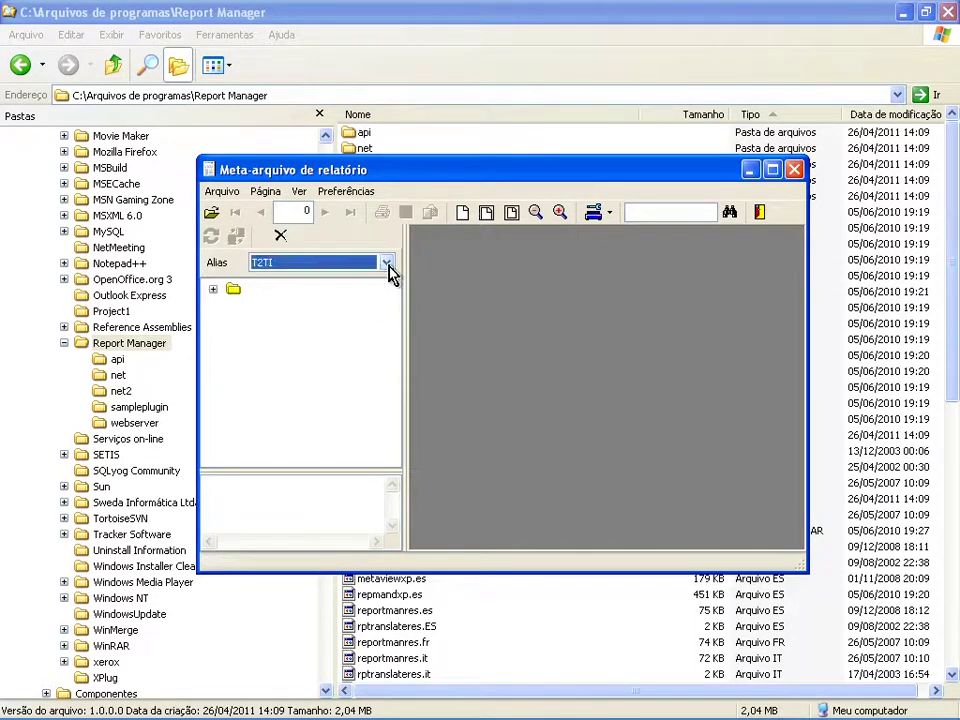
{"action": "key", "text": "alt+Tab"}
{"action": "key", "text": "alt+Tab"}
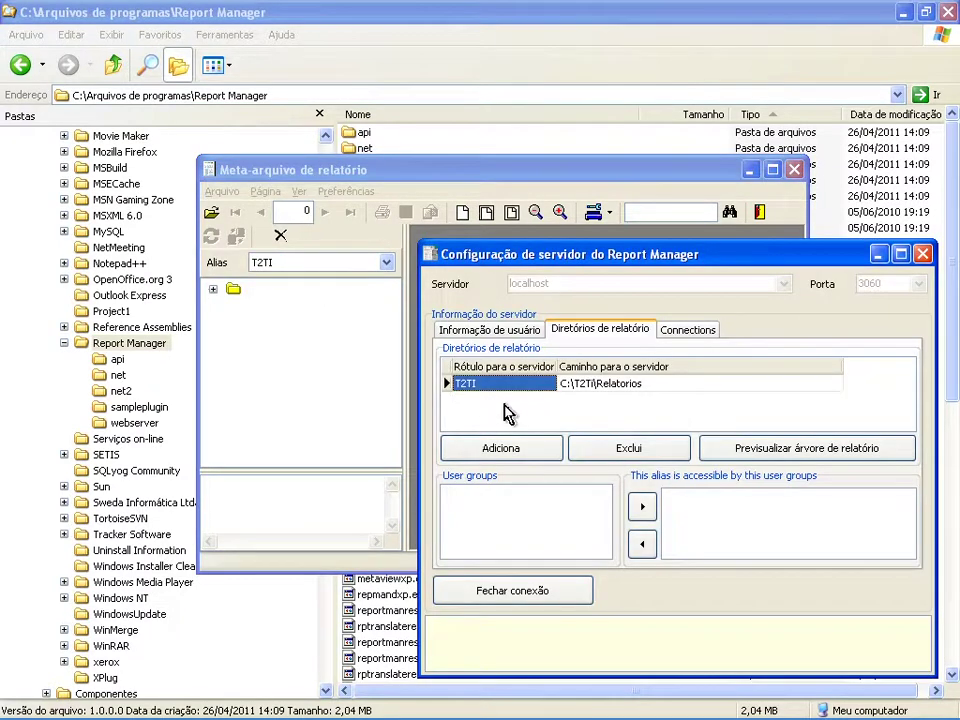
Expand the T2TI report folder, run Rel_Convenio with its default title parameter, and view it enlarged in the maximized viewer.
{"action": "left_click", "coordinate": [212, 290]}
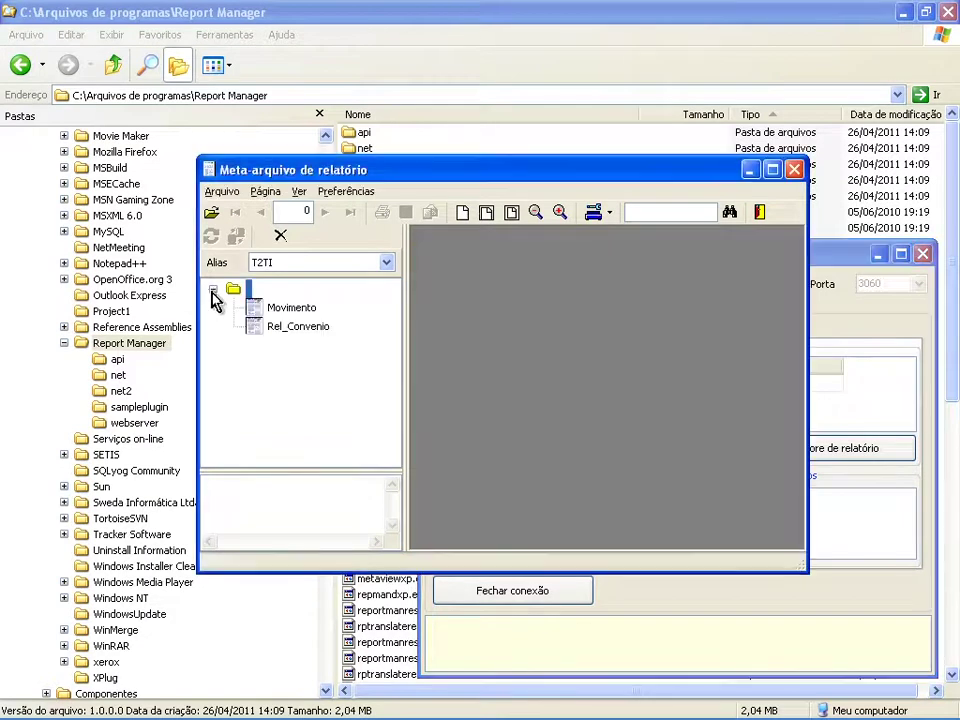
{"action": "left_click", "coordinate": [261, 310]}
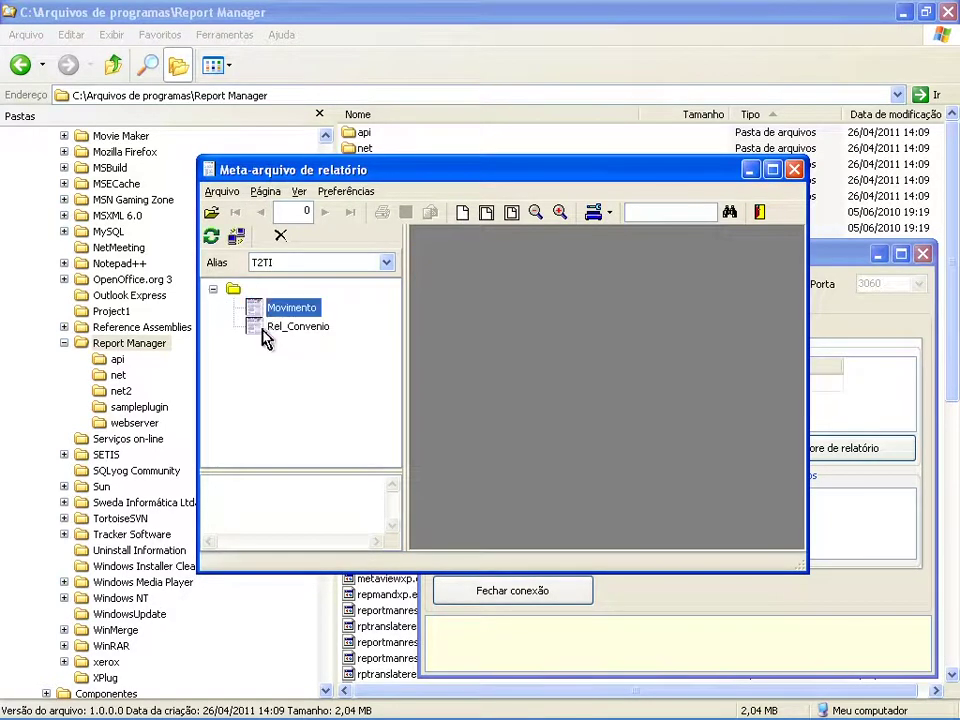
{"action": "left_click", "coordinate": [264, 329]}
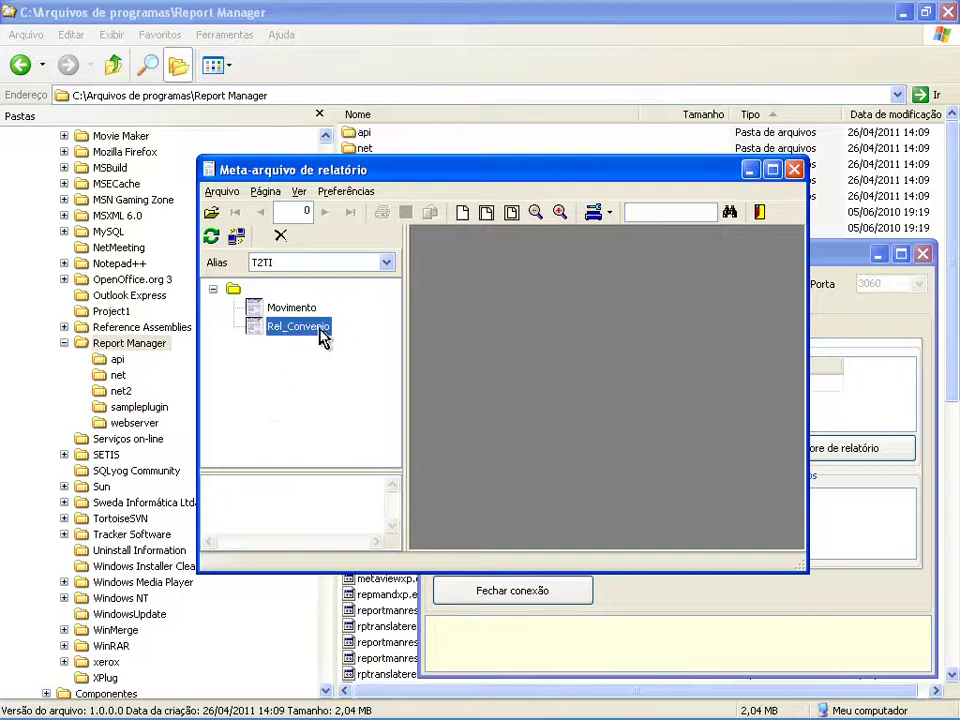
{"action": "left_click", "coordinate": [211, 240]}
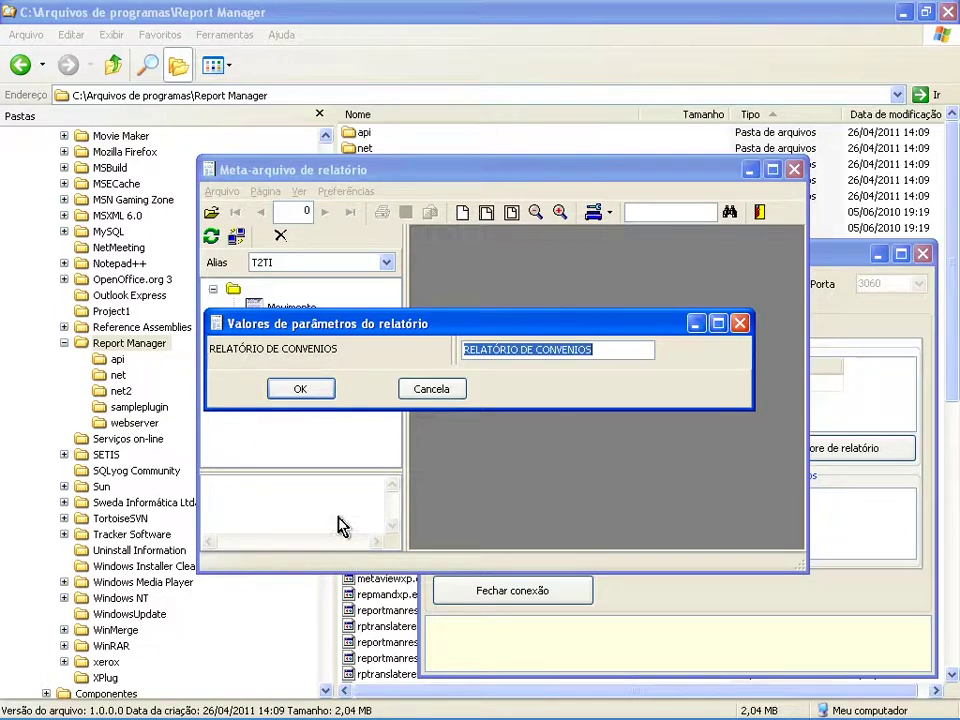
{"action": "left_click", "coordinate": [297, 391]}
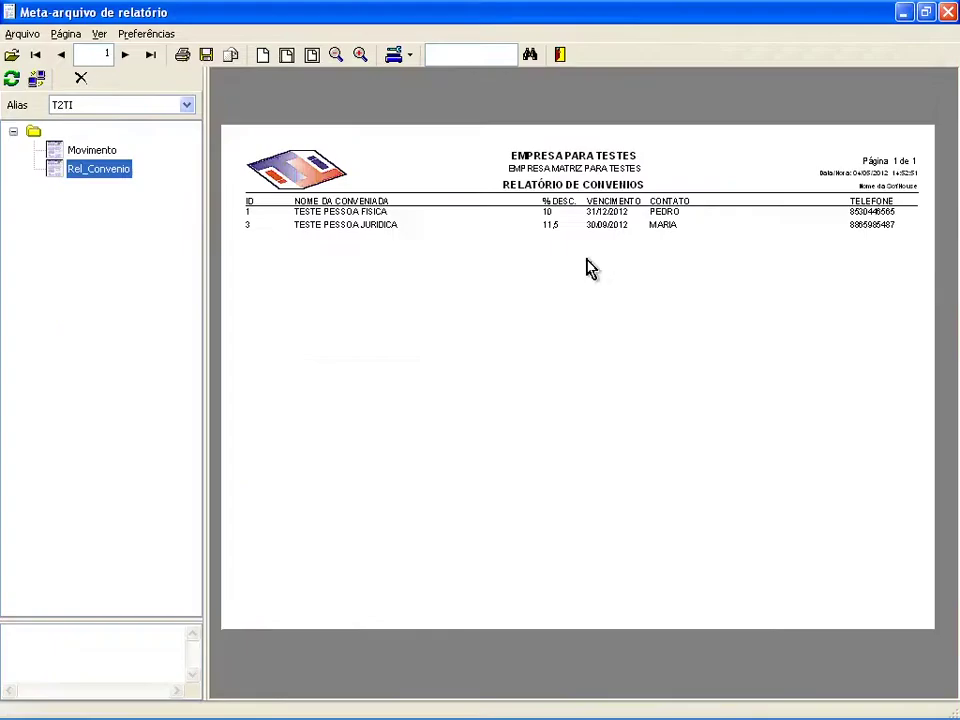
{"action": "left_click", "coordinate": [771, 169]}
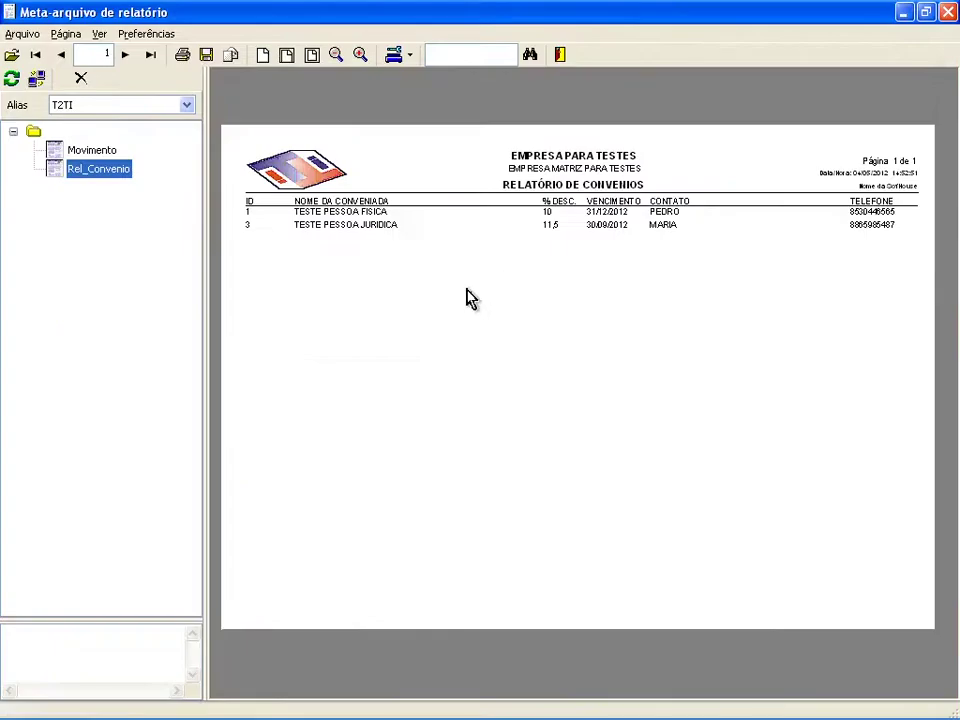
{"action": "left_click", "coordinate": [360, 56]}
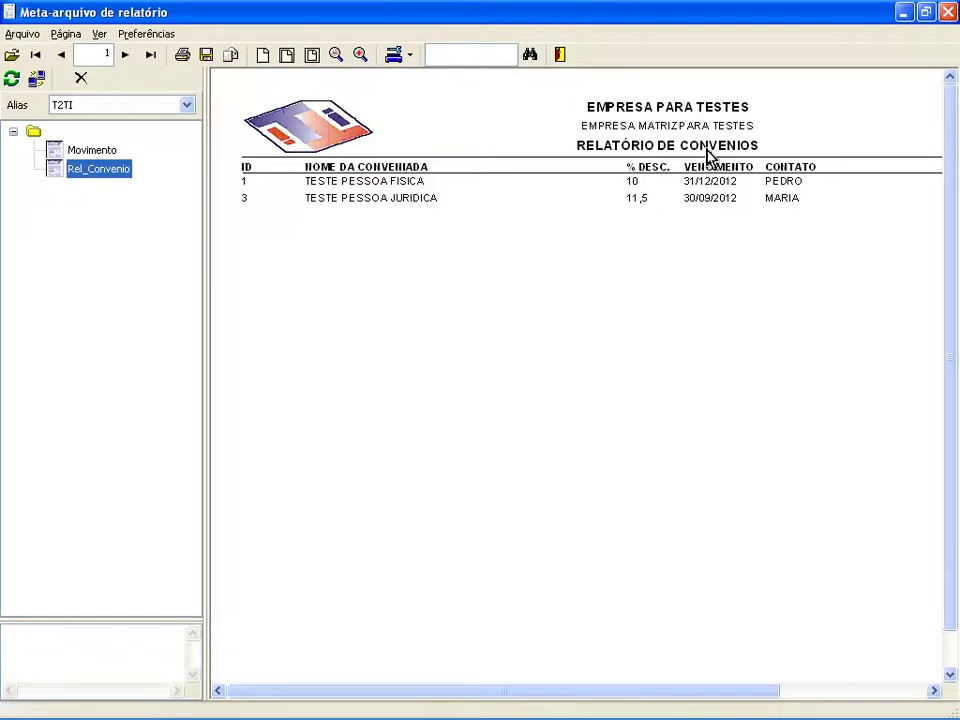
{"action": "left_click", "coordinate": [11, 78]}
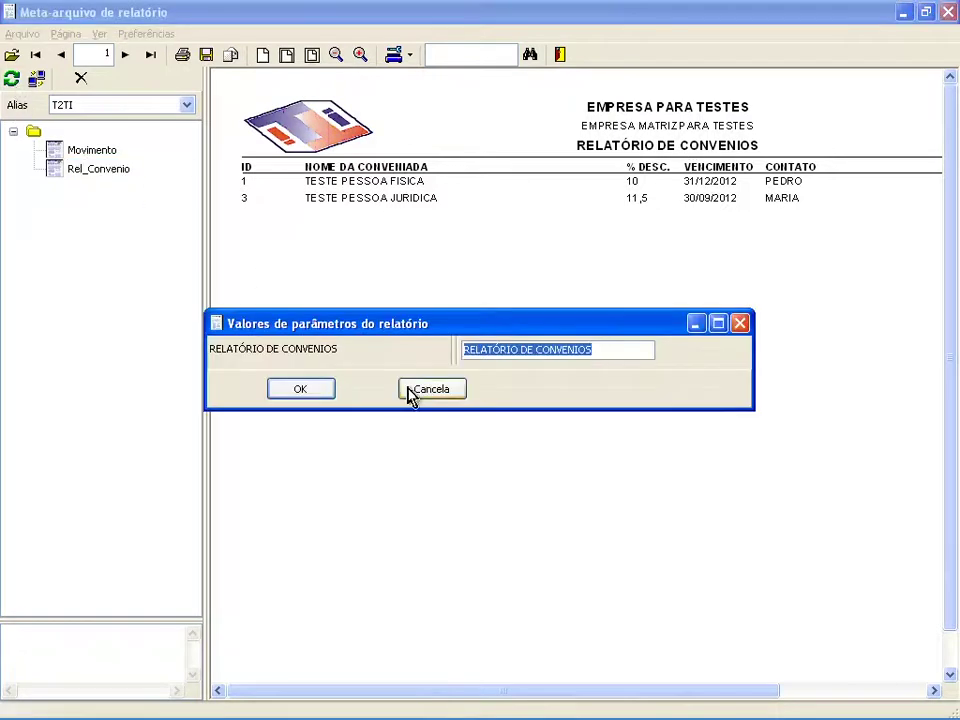
{"action": "type", "text": "55555555555"}
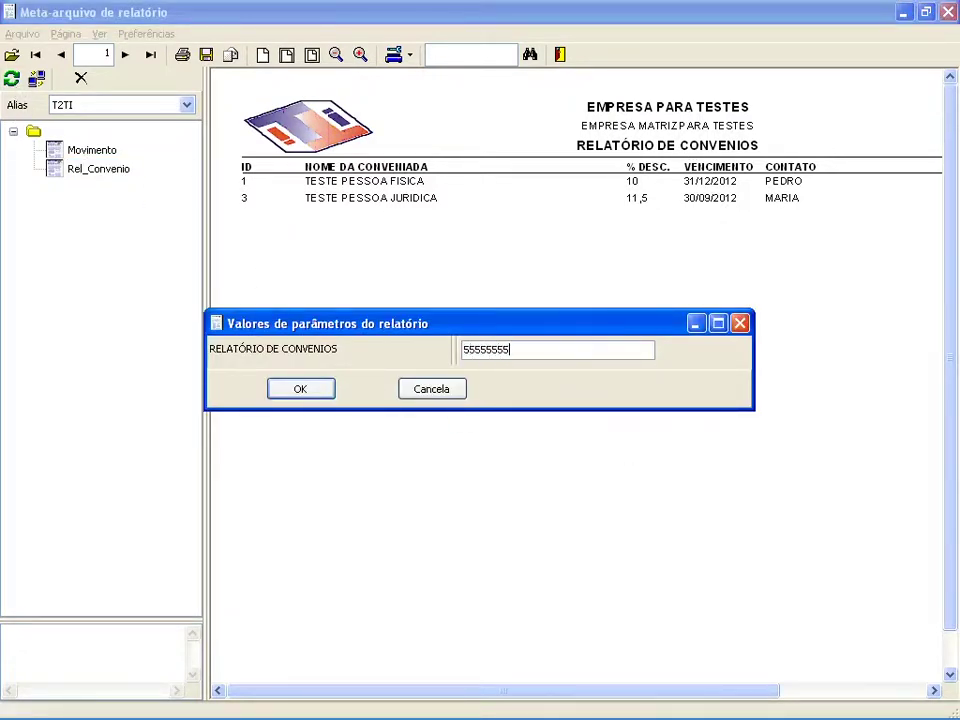
{"action": "left_click", "coordinate": [297, 390]}
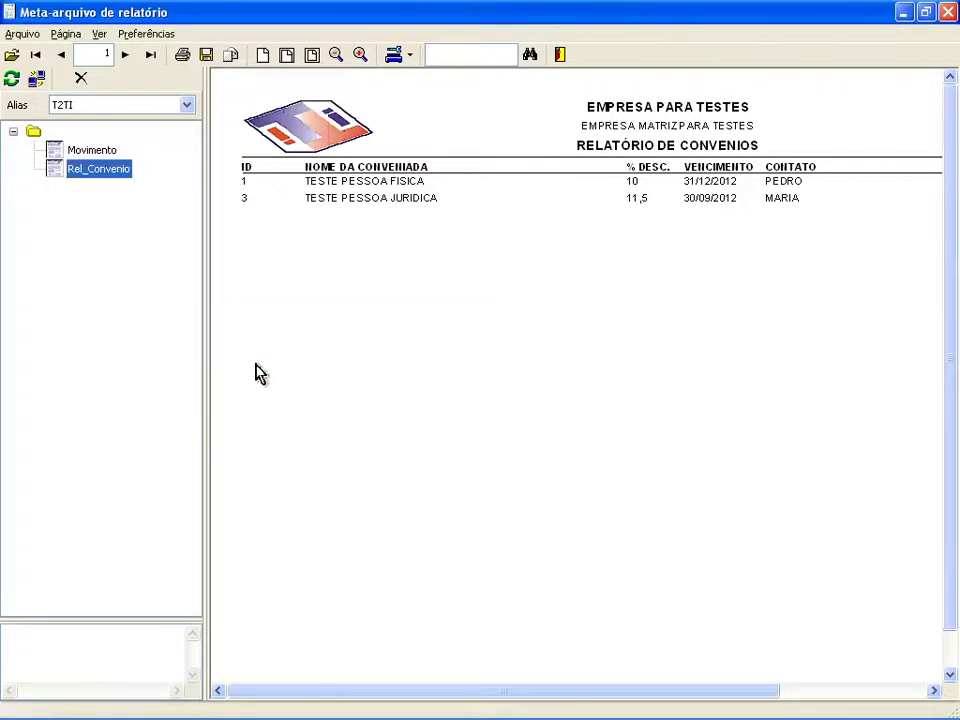
{"action": "left_click", "coordinate": [37, 85]}
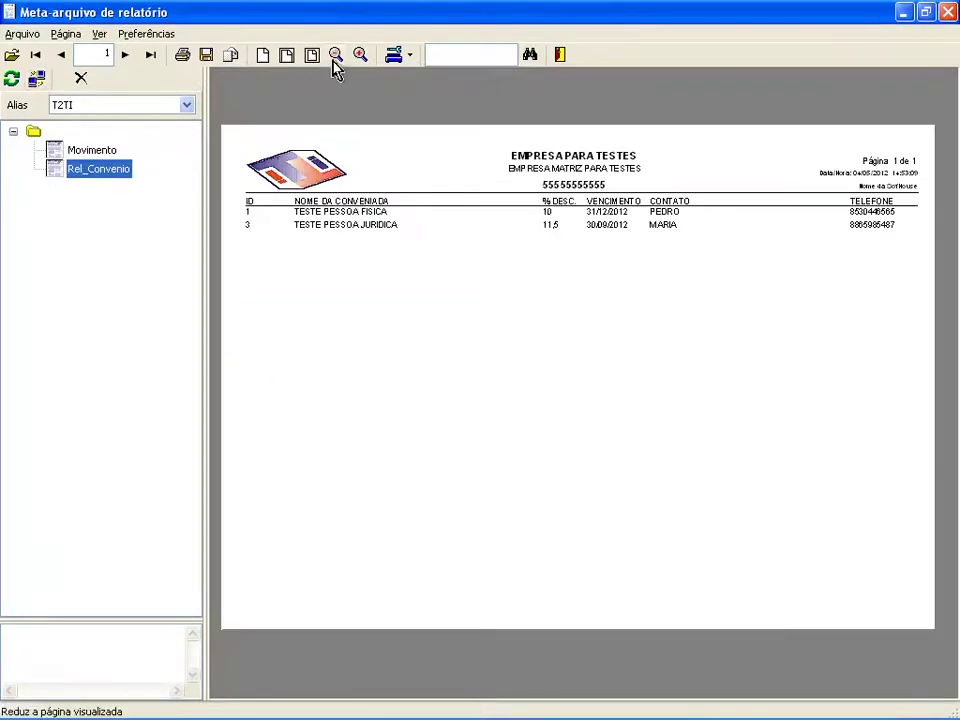
{"action": "left_click", "coordinate": [362, 56]}
{"action": "left_click", "coordinate": [362, 56]}
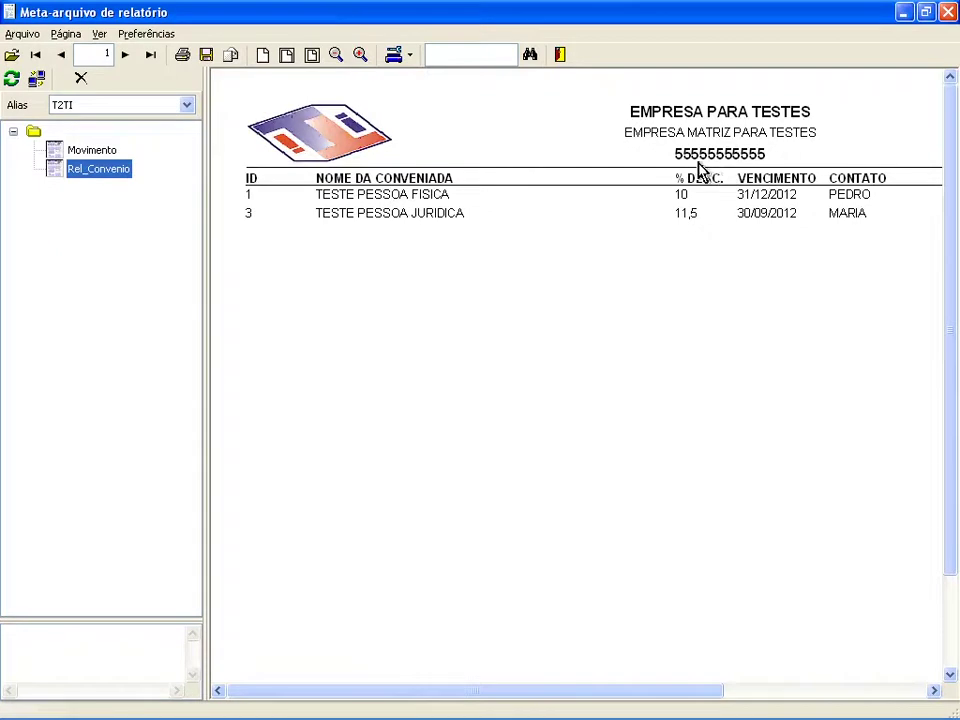
Minimize the report viewer, go to C:\T2Ti\Relatorios in Windows Explorer, and open Rel_Convenio.rep in the report designer.
{"action": "left_click", "coordinate": [904, 13]}
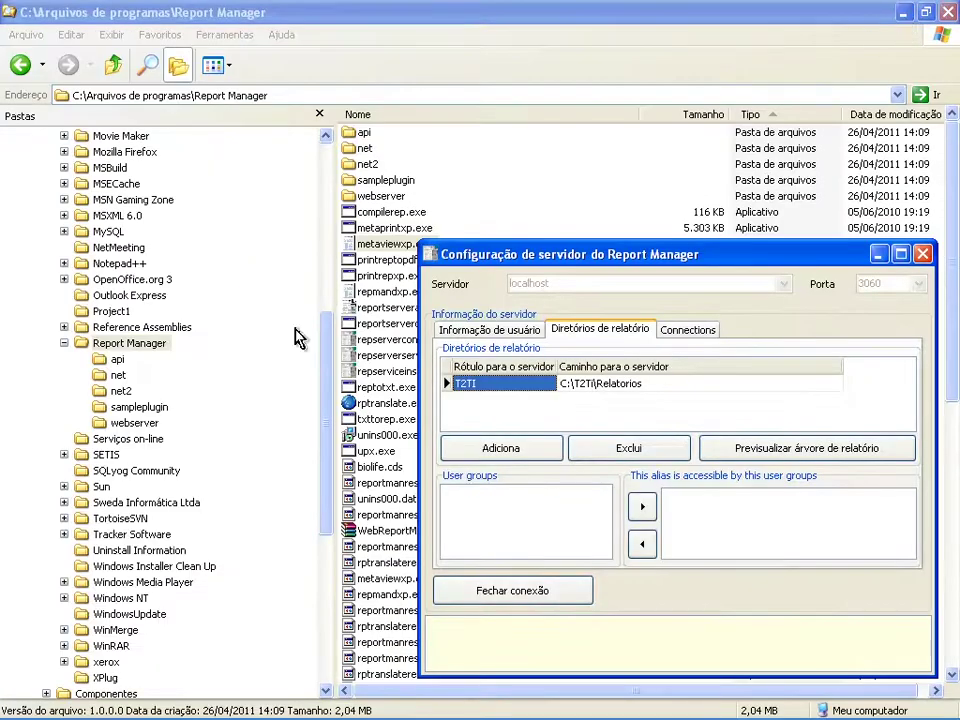
{"action": "left_click", "coordinate": [328, 300]}
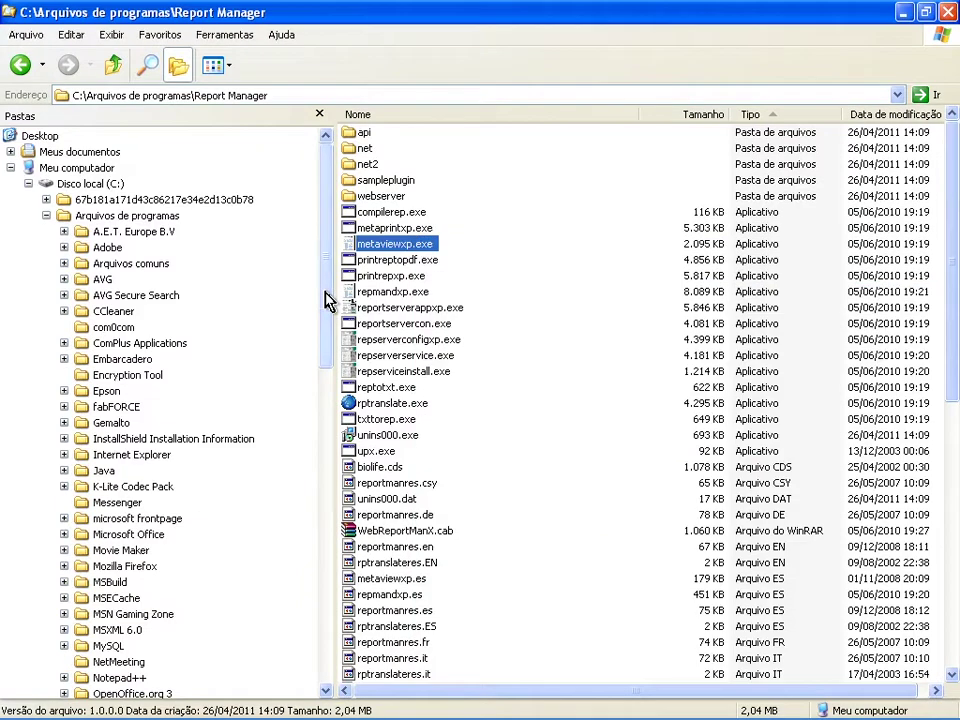
{"action": "left_click_drag", "start_coordinate": [328, 305], "coordinate": [309, 630]}
{"action": "left_click", "coordinate": [80, 470]}
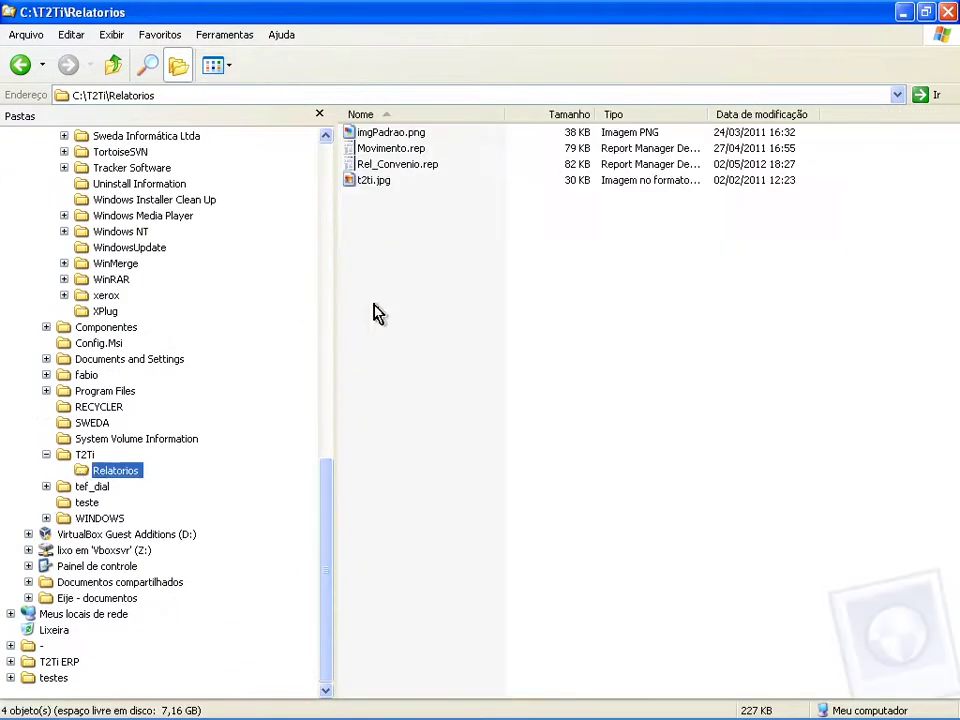
{"action": "double_click", "coordinate": [412, 165]}
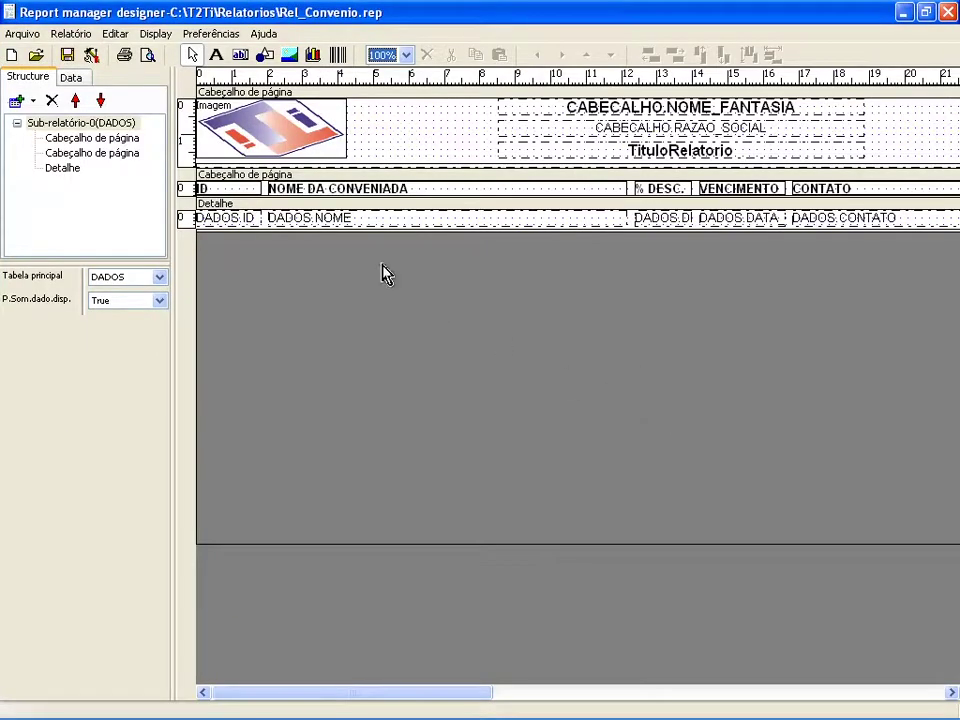
Open the report's data access configuration and examine the T2TIERP database connection settings.
{"action": "left_click_drag", "start_coordinate": [471, 692], "coordinate": [321, 711]}
{"action": "left_click", "coordinate": [71, 33]}
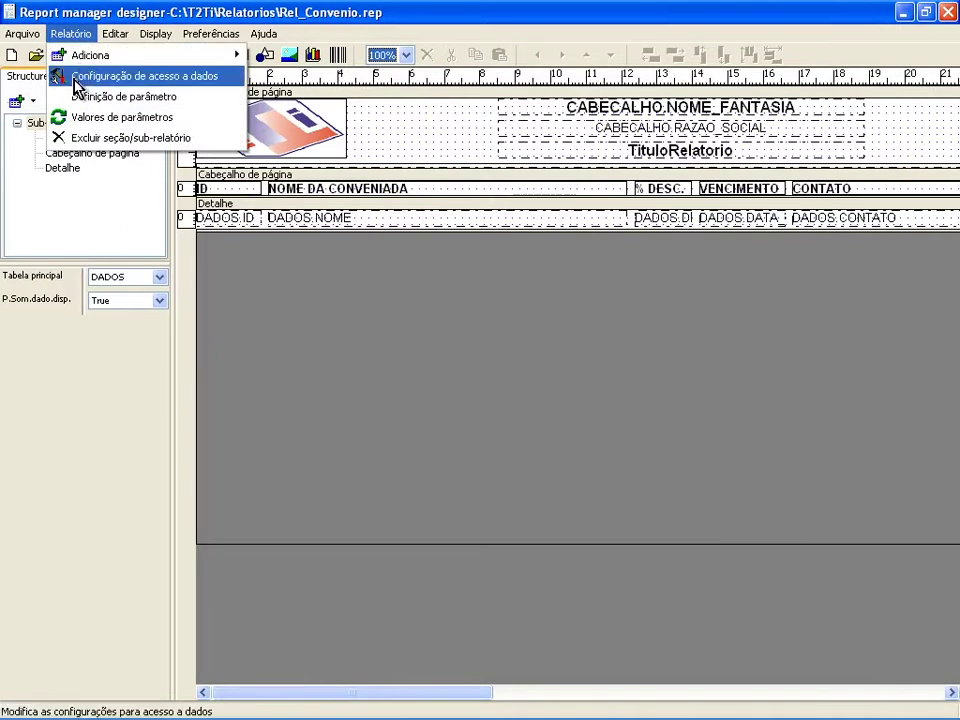
{"action": "left_click", "coordinate": [183, 90]}
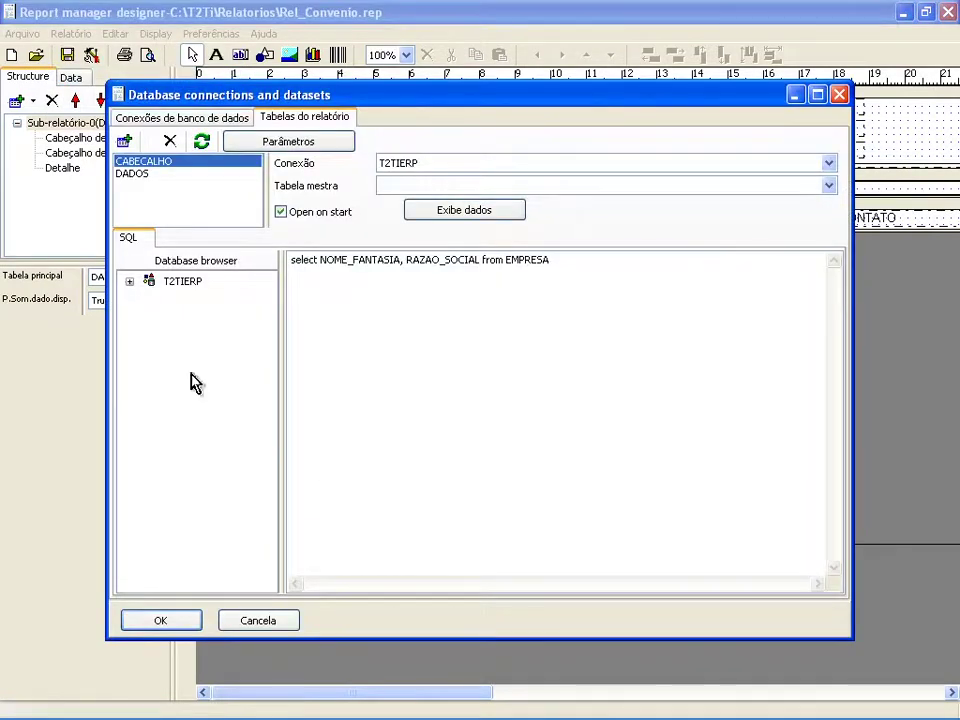
{"action": "left_click", "coordinate": [146, 119]}
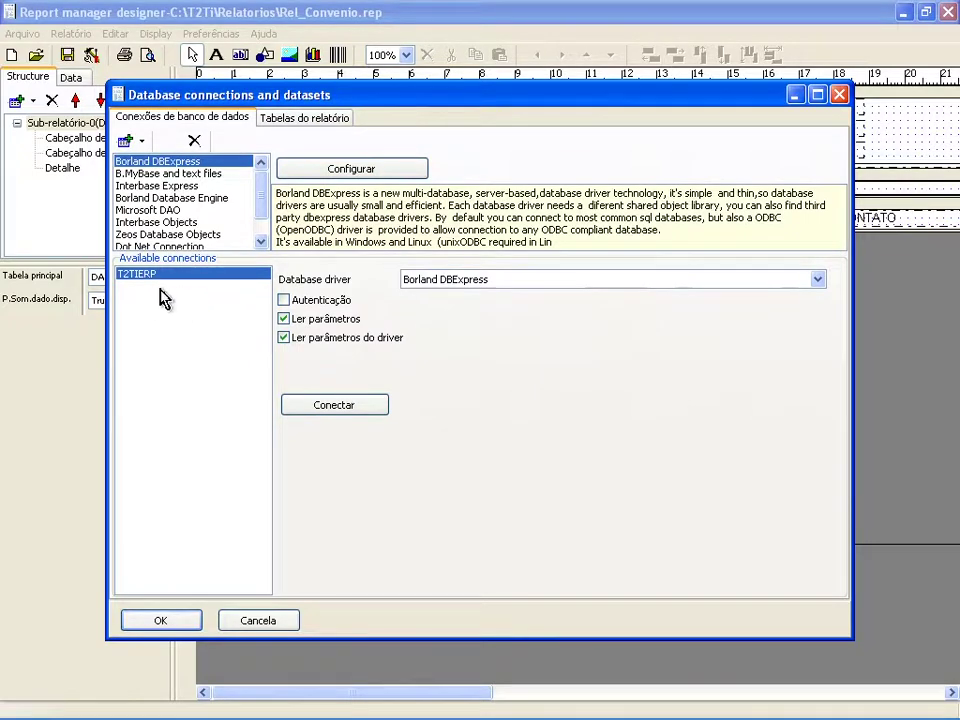
{"action": "left_click", "coordinate": [380, 178]}
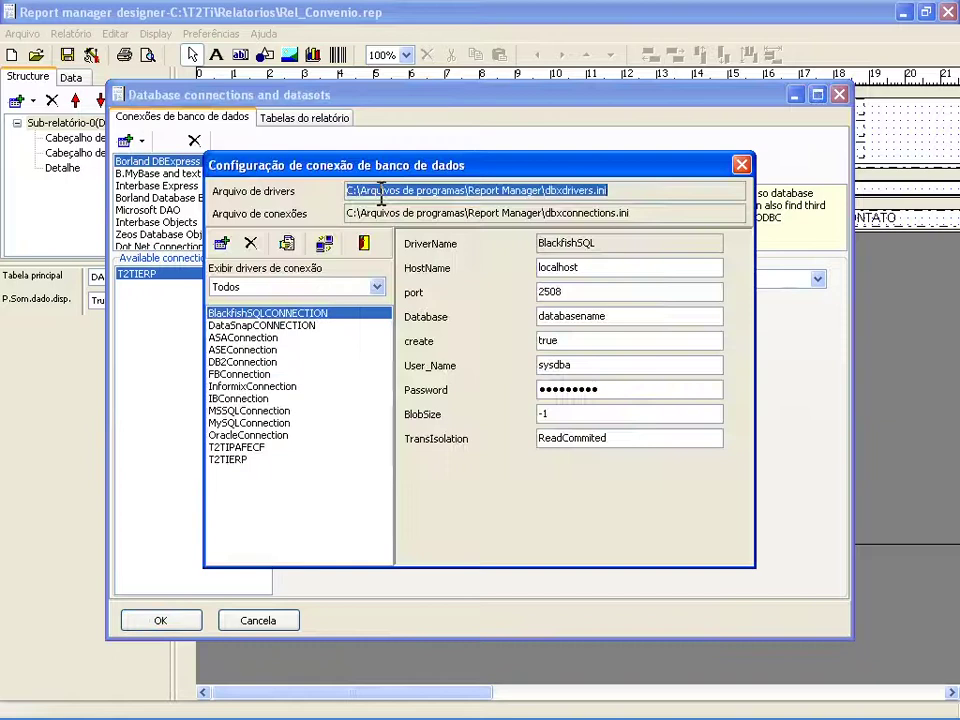
{"action": "left_click", "coordinate": [240, 459]}
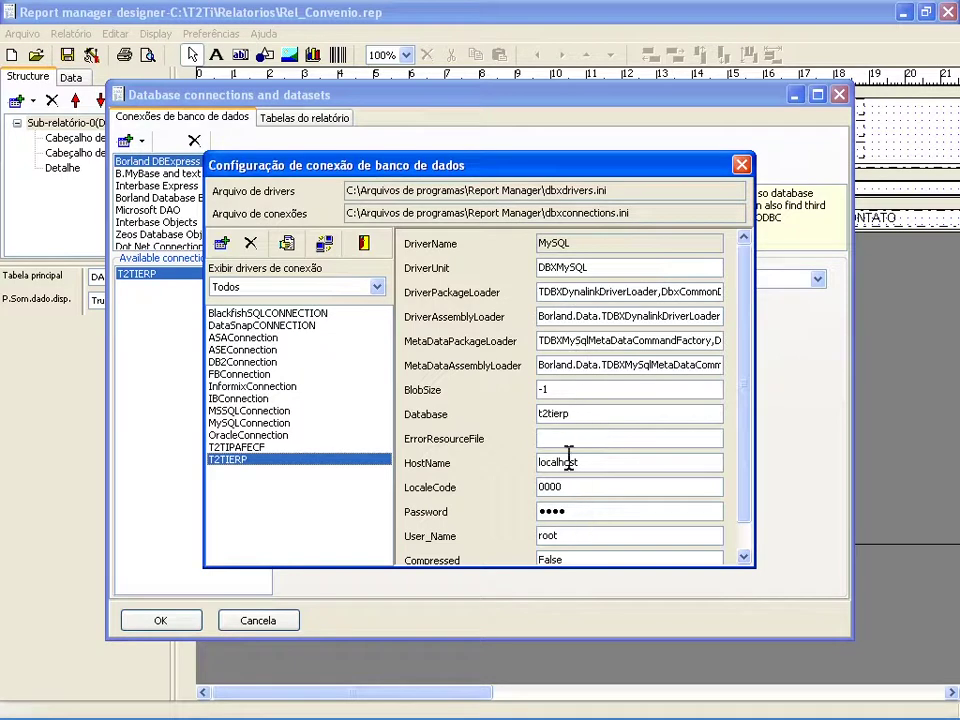
{"action": "left_click", "coordinate": [741, 164]}
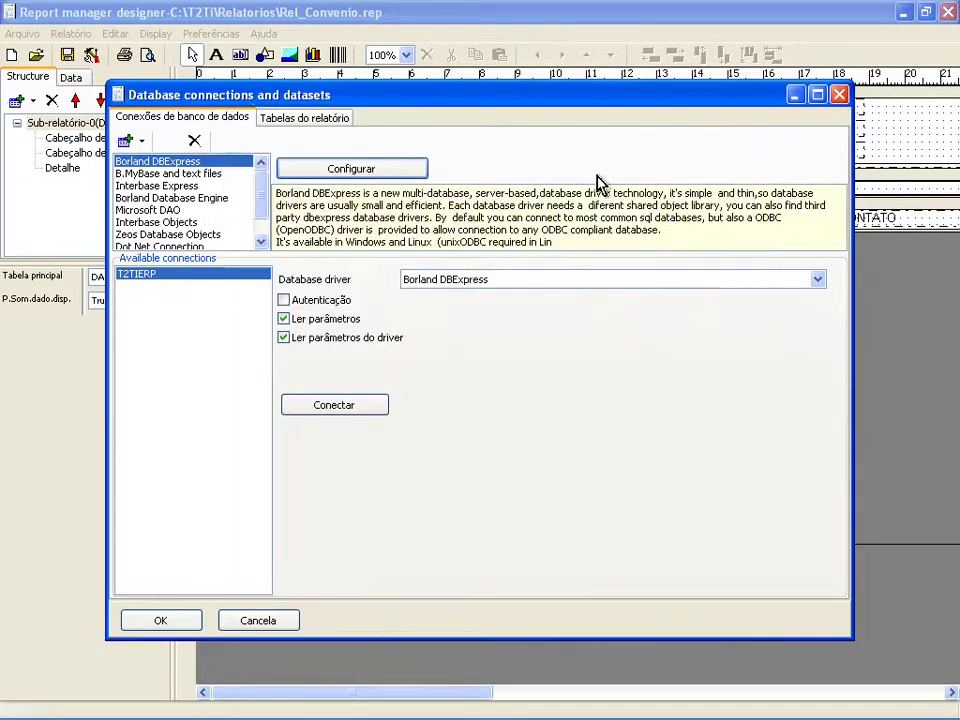
Examine the SQL queries and connection options of the CABECALHO and DADOS report tables, and look at the new table dialog.
{"action": "left_click", "coordinate": [285, 118]}
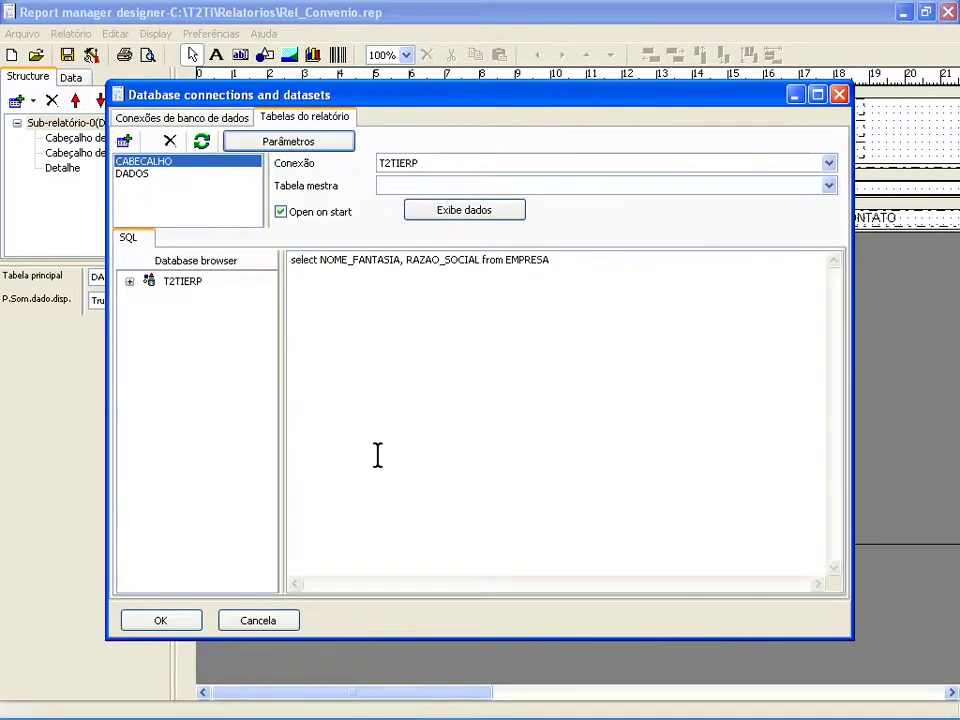
{"action": "left_click", "coordinate": [145, 178]}
{"action": "left_click", "coordinate": [150, 163]}
{"action": "left_click", "coordinate": [146, 172]}
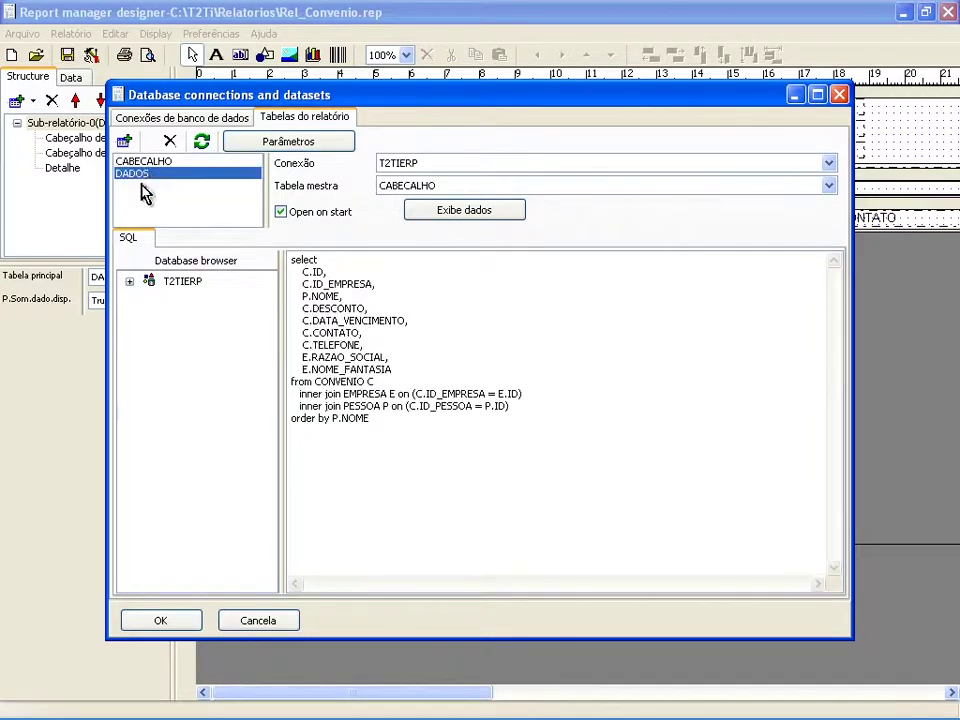
{"action": "left_click", "coordinate": [124, 160]}
{"action": "left_click", "coordinate": [124, 142]}
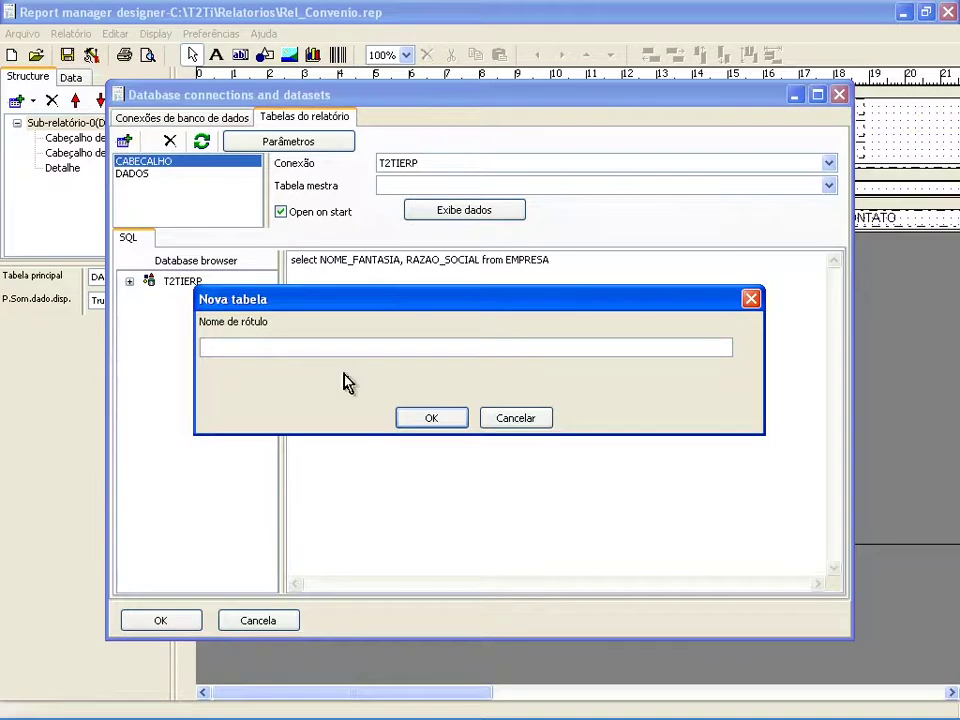
{"action": "left_click", "coordinate": [496, 422]}
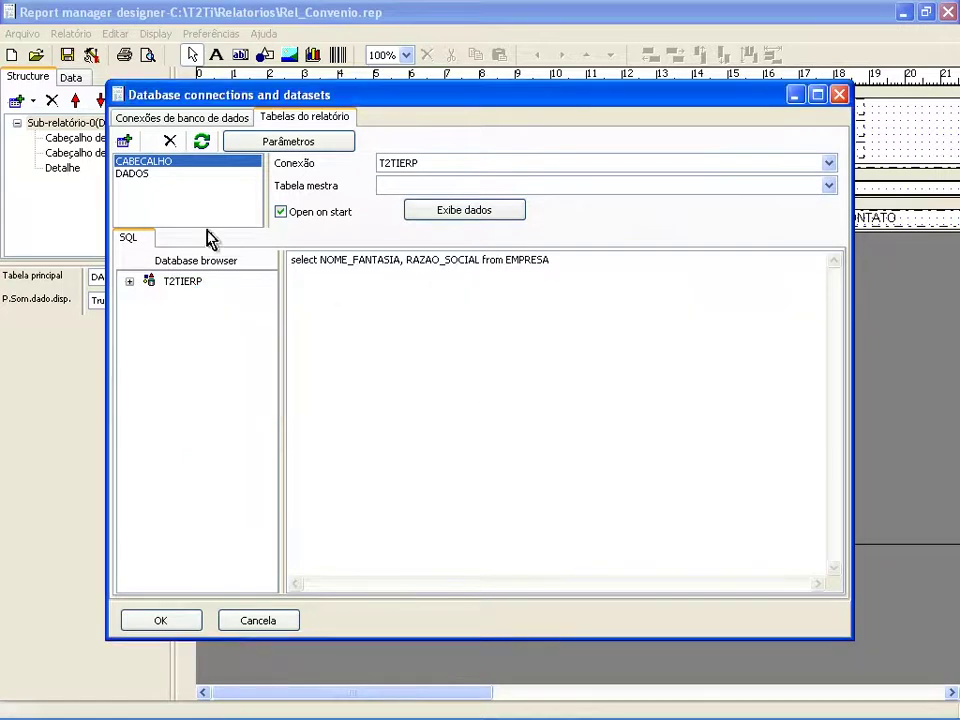
{"action": "left_click", "coordinate": [145, 178]}
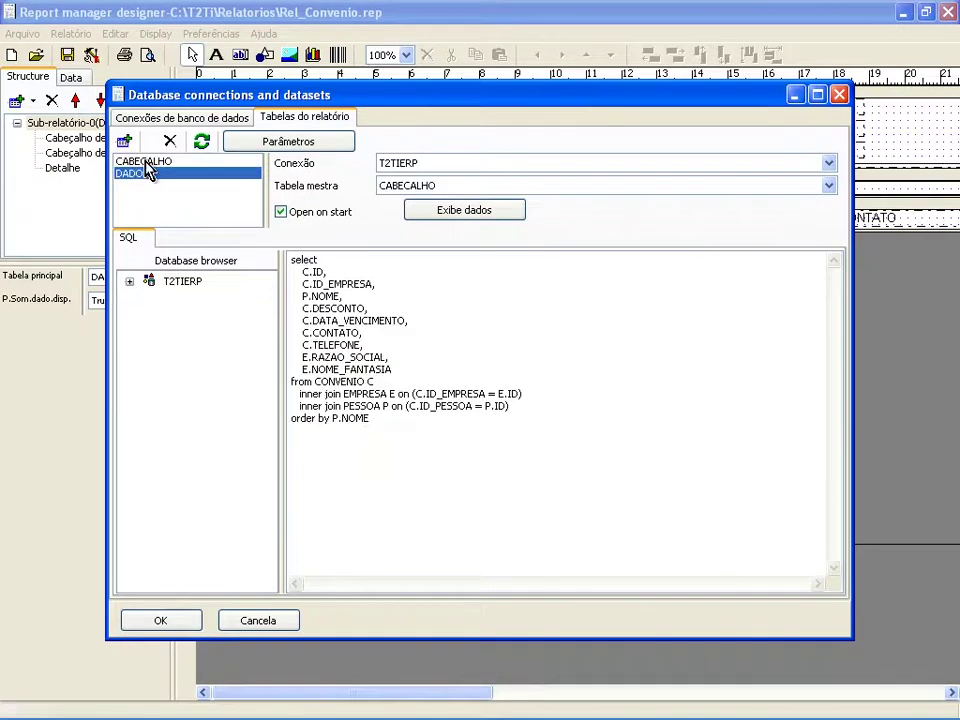
{"action": "left_click", "coordinate": [146, 162]}
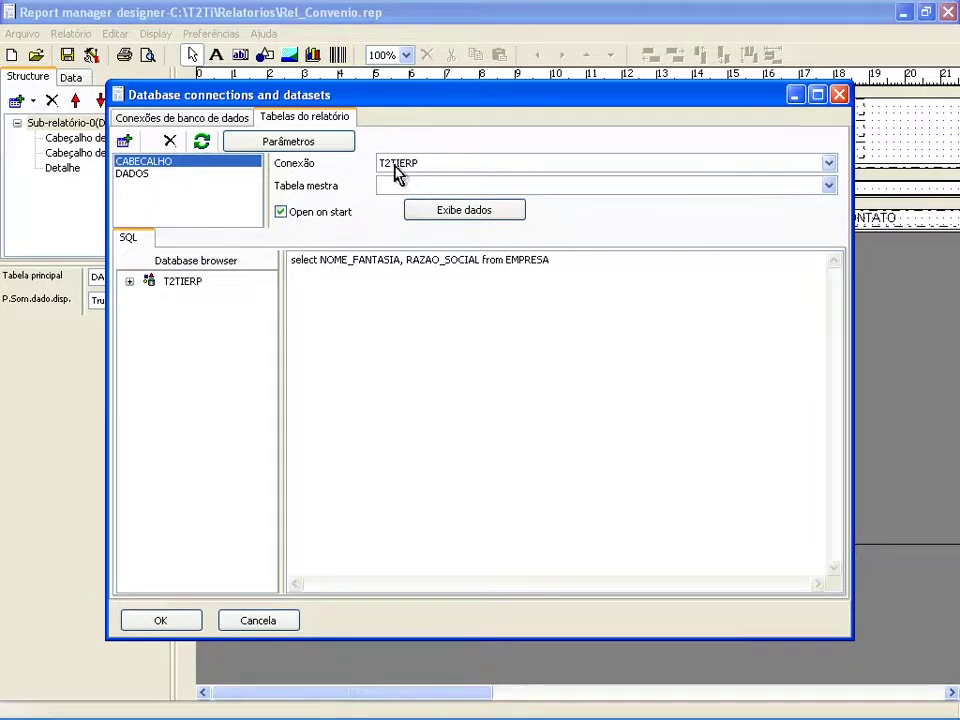
Preview the data returned by the CABECALHO table, browse its records and close the preview.
{"action": "left_click", "coordinate": [446, 212]}
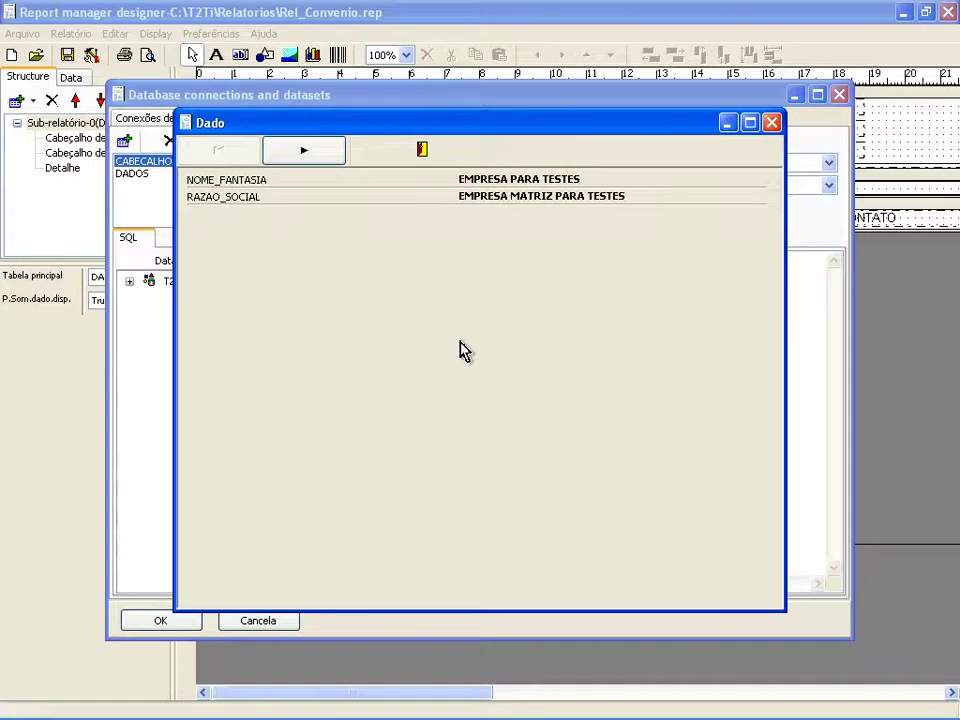
{"action": "left_click", "coordinate": [303, 150]}
{"action": "left_click", "coordinate": [219, 150]}
{"action": "left_click", "coordinate": [421, 150]}
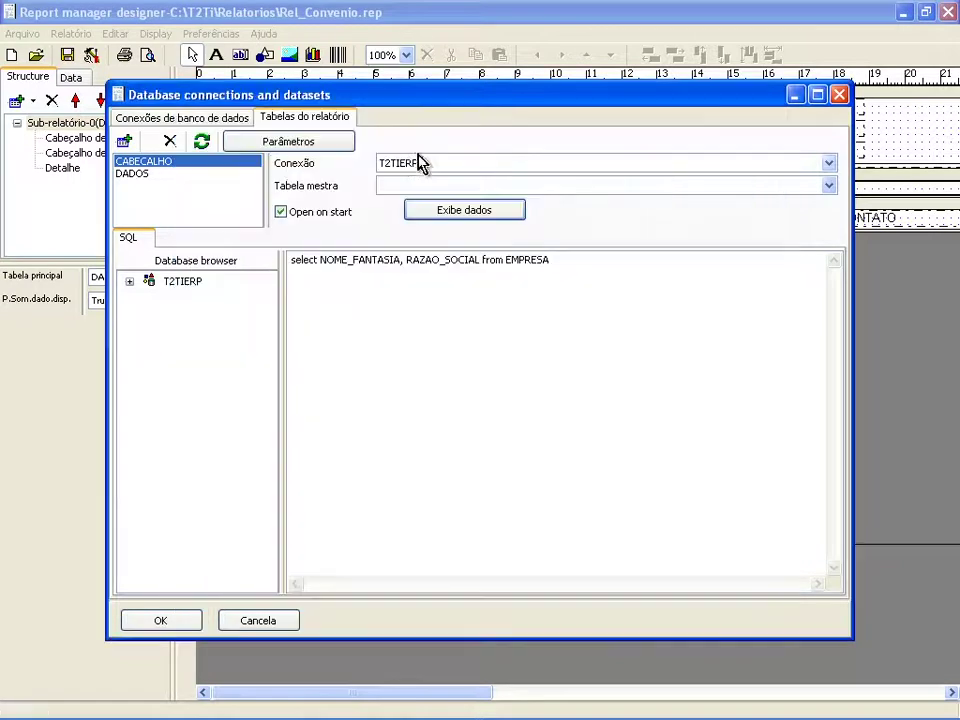
Examine the DADOS table's SQL query, including its selected fields, the CONVENIO source table and the EMPRESA and PESSOA joins.
{"action": "left_click", "coordinate": [158, 175]}
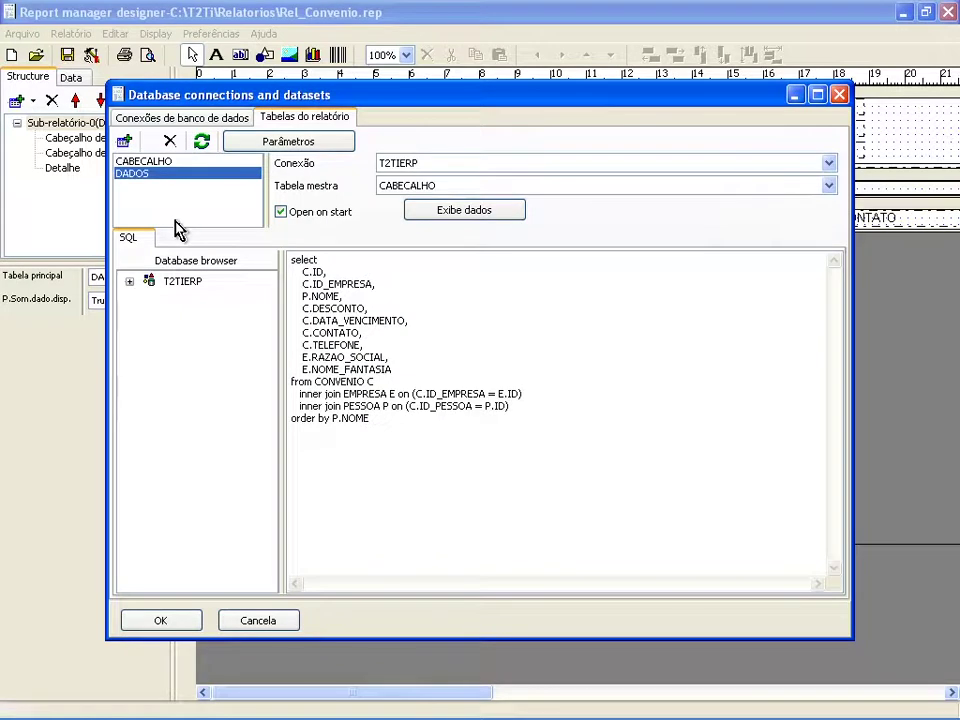
{"action": "left_click_drag", "start_coordinate": [373, 276], "coordinate": [268, 266]}
{"action": "left_click", "coordinate": [346, 296]}
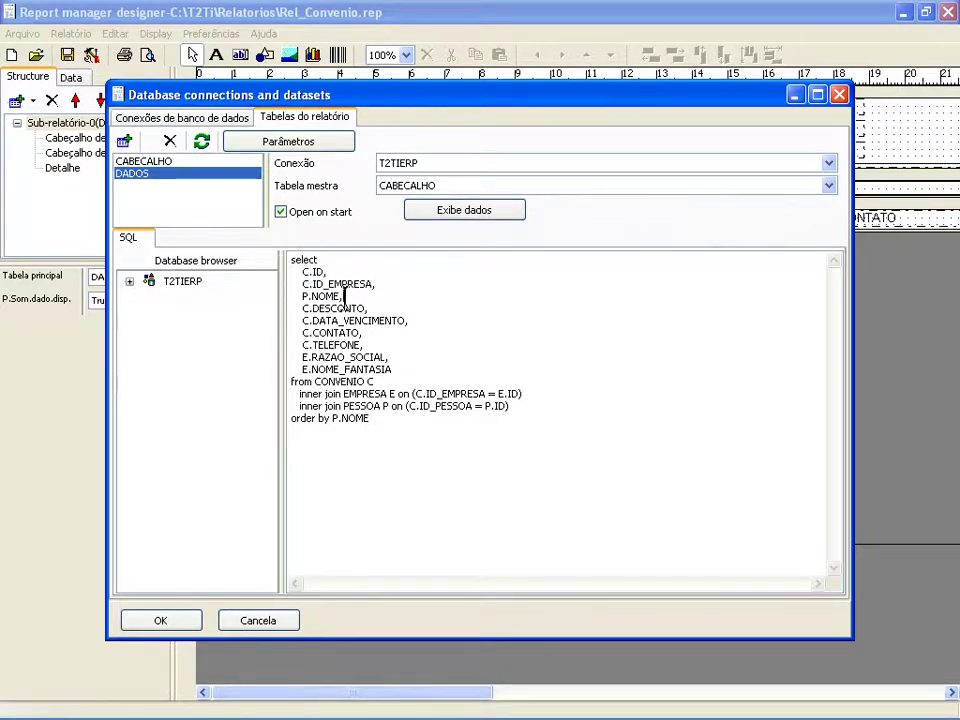
{"action": "left_click_drag", "start_coordinate": [346, 296], "coordinate": [272, 298]}
{"action": "left_click_drag", "start_coordinate": [379, 345], "coordinate": [268, 313]}
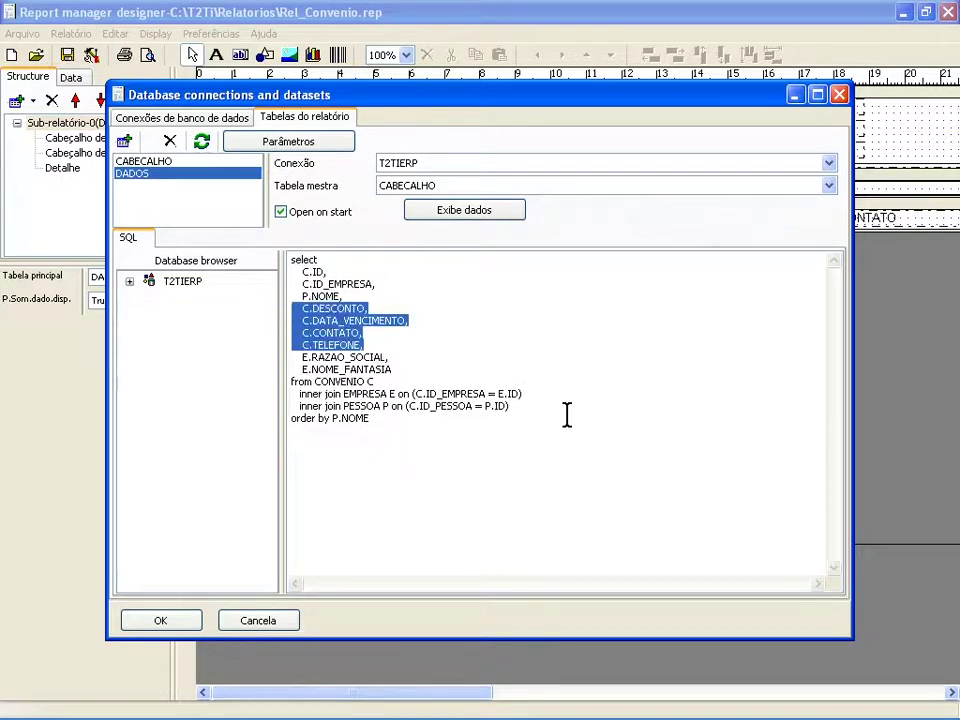
{"action": "left_click", "coordinate": [370, 381]}
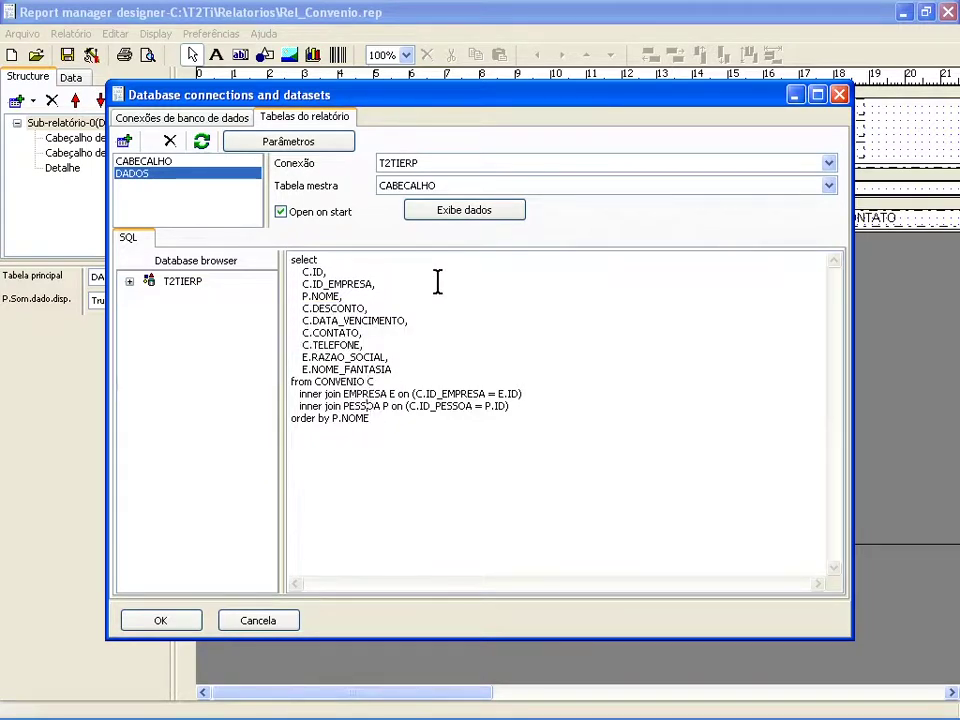
Preview the data returned by the DADOS table, browse through its records and close the preview.
{"action": "left_click", "coordinate": [469, 213]}
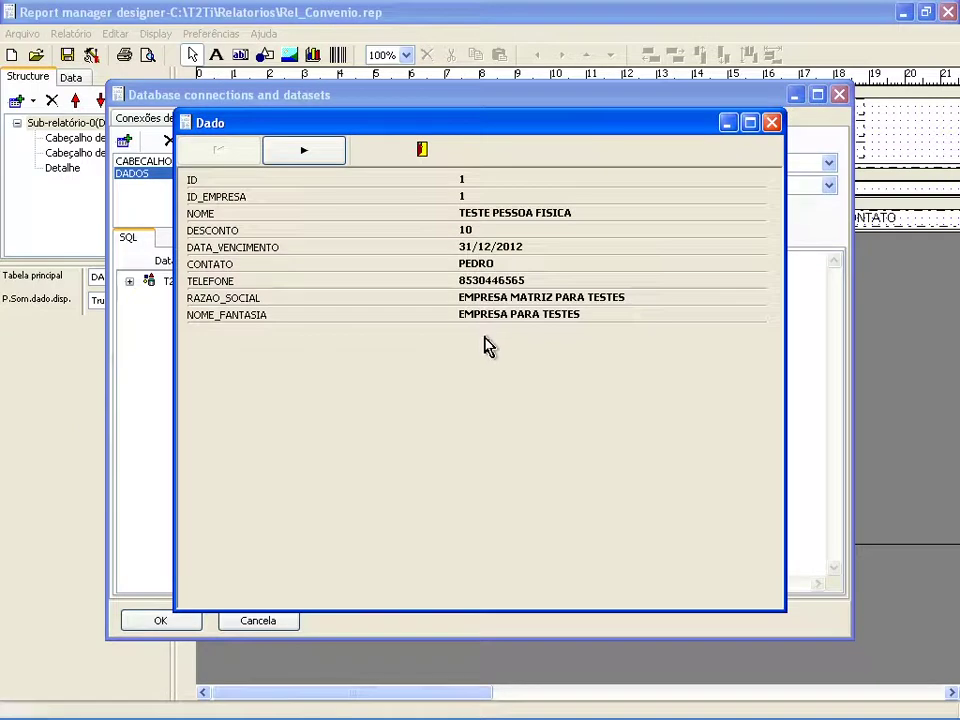
{"action": "left_click", "coordinate": [305, 152]}
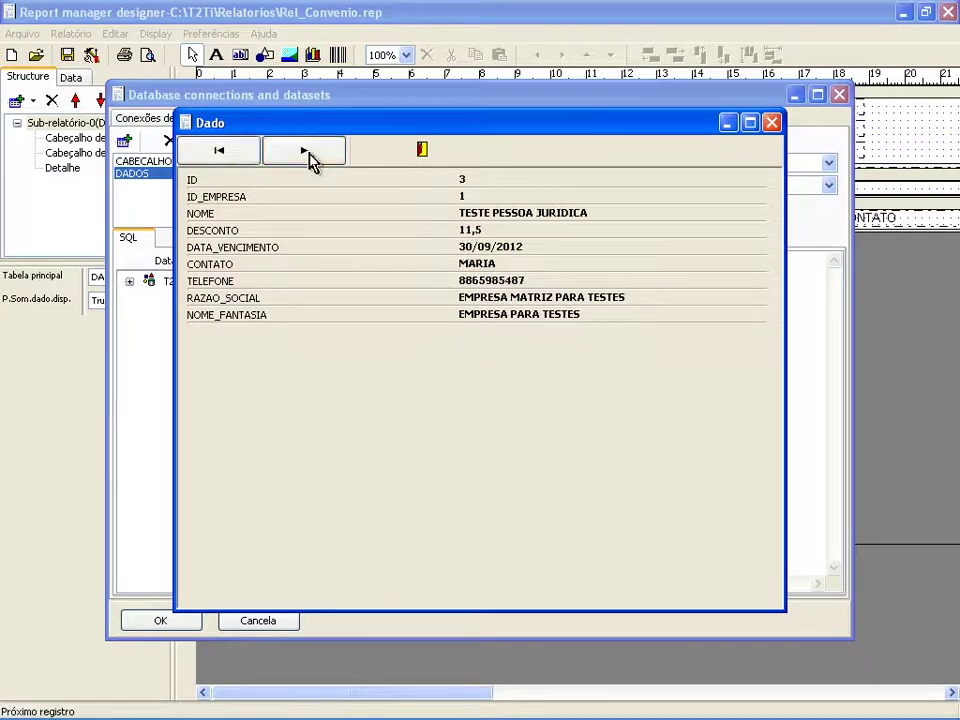
{"action": "left_click", "coordinate": [309, 158]}
{"action": "left_click", "coordinate": [250, 155]}
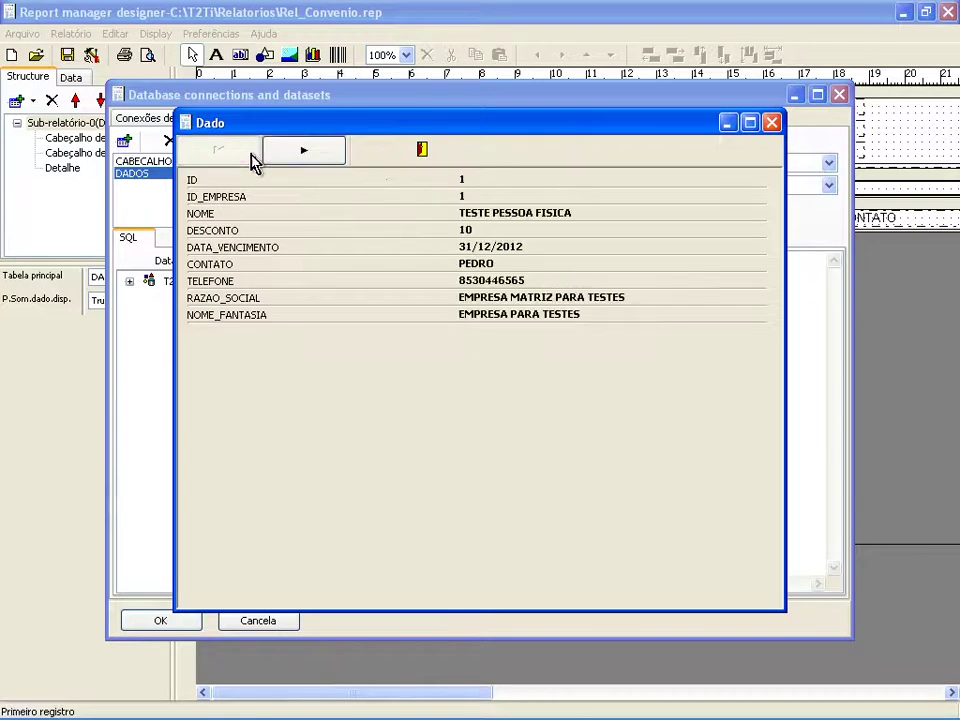
{"action": "left_click", "coordinate": [309, 158]}
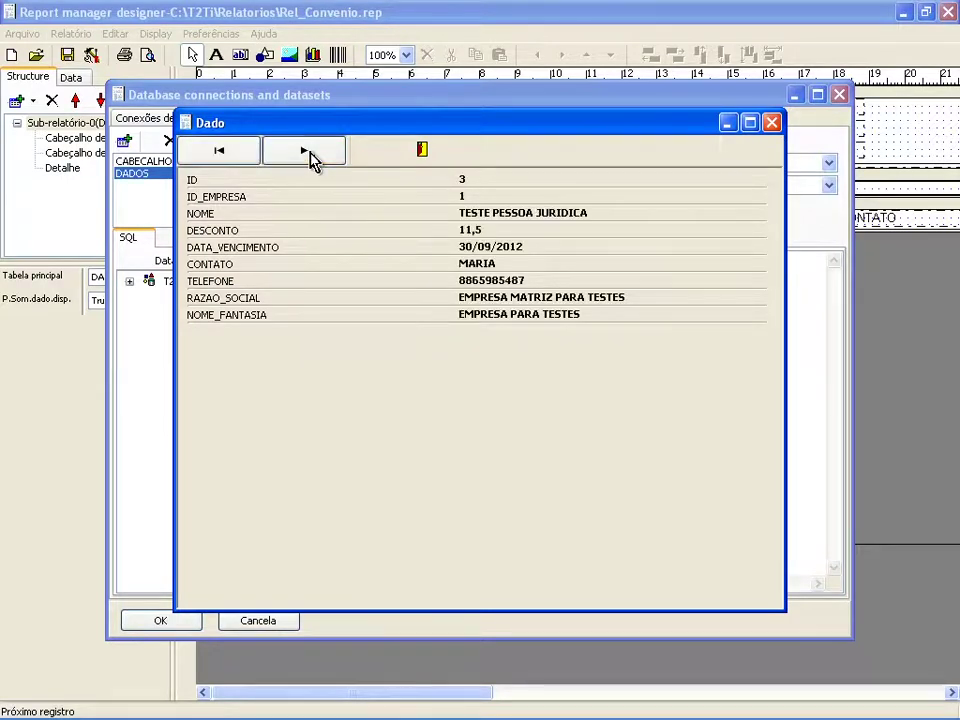
{"action": "left_click", "coordinate": [771, 123]}
Close the database connections and datasets configuration, preview the complete Rel_Convenio report and close the preview.
{"action": "left_click", "coordinate": [839, 95]}
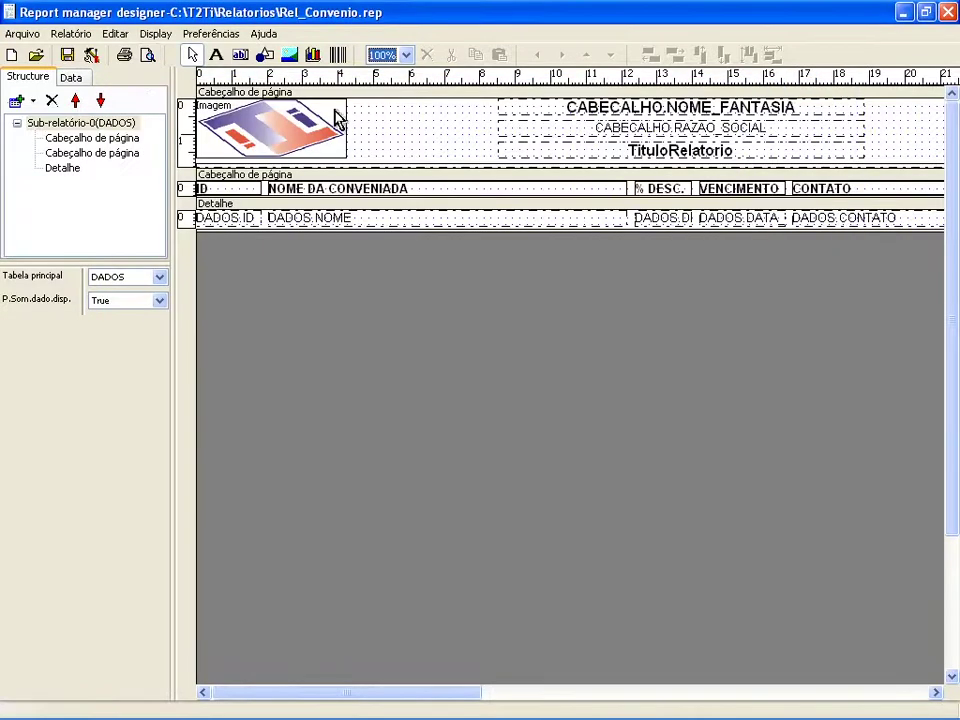
{"action": "left_click", "coordinate": [147, 60]}
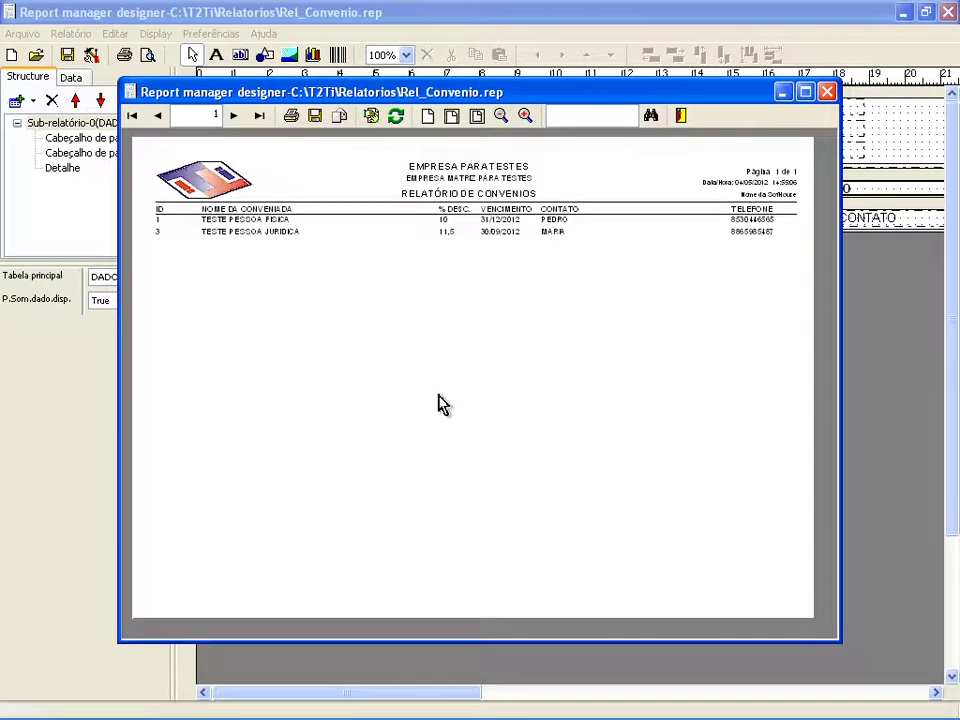
{"action": "left_click", "coordinate": [826, 91]}
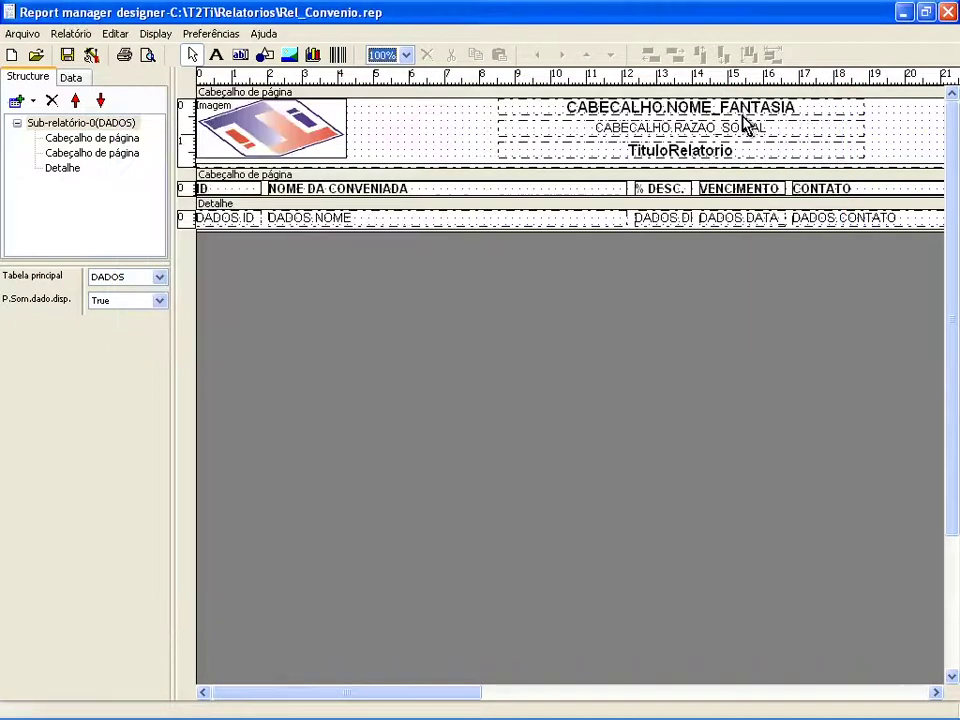
Set the TITULORELATORIO parameter's description to TITULO_RELATORIO, save the report and close the designer.
{"action": "left_click", "coordinate": [76, 36]}
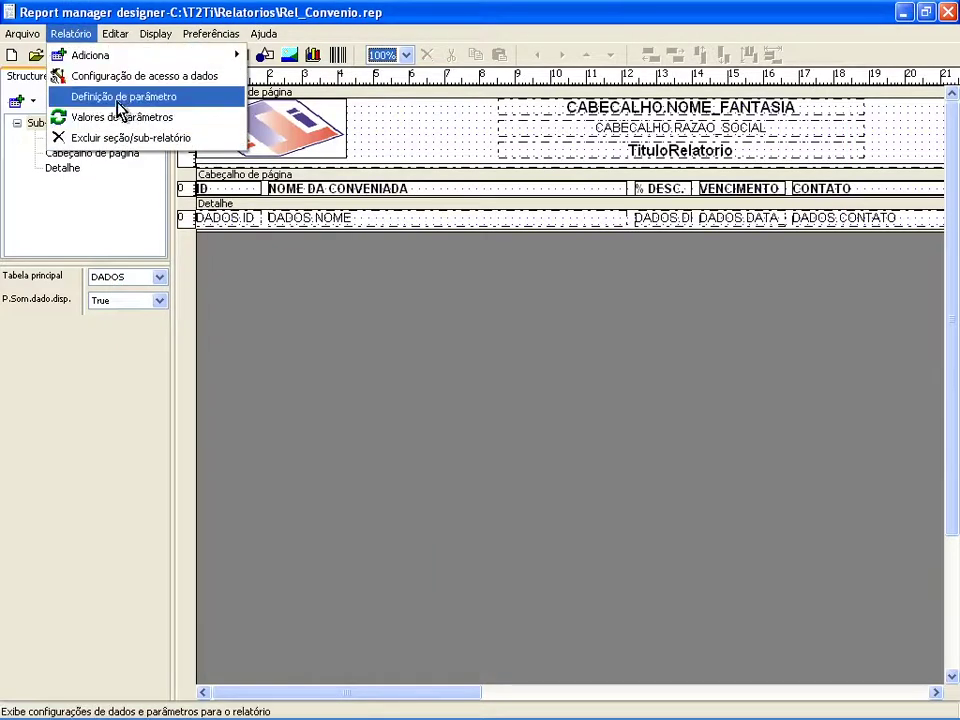
{"action": "left_click", "coordinate": [82, 95]}
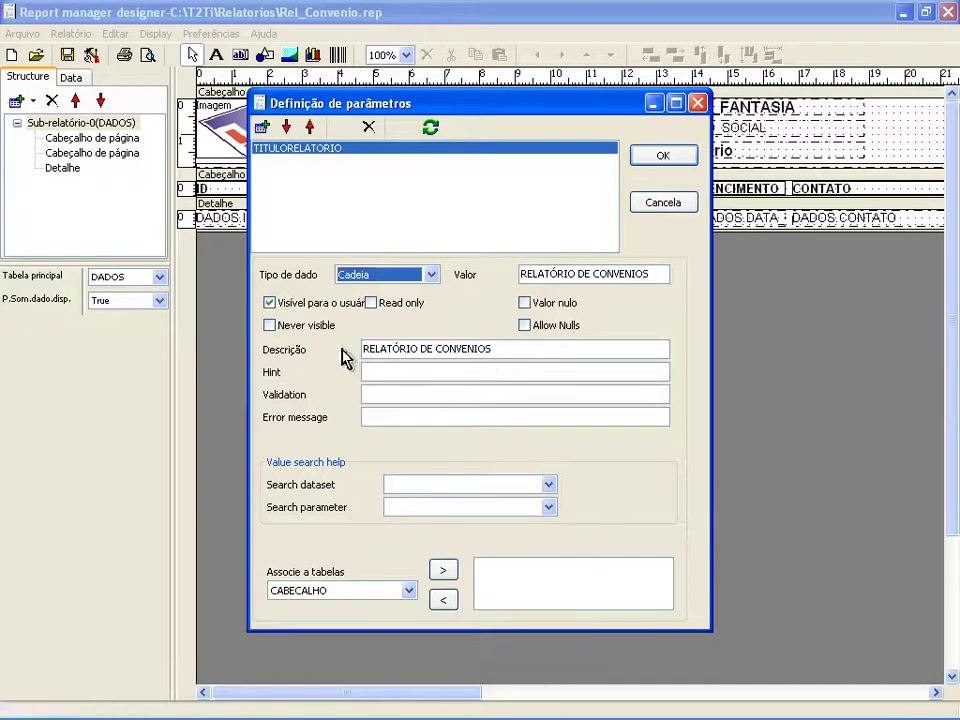
{"action": "left_click_drag", "start_coordinate": [513, 352], "coordinate": [354, 349]}
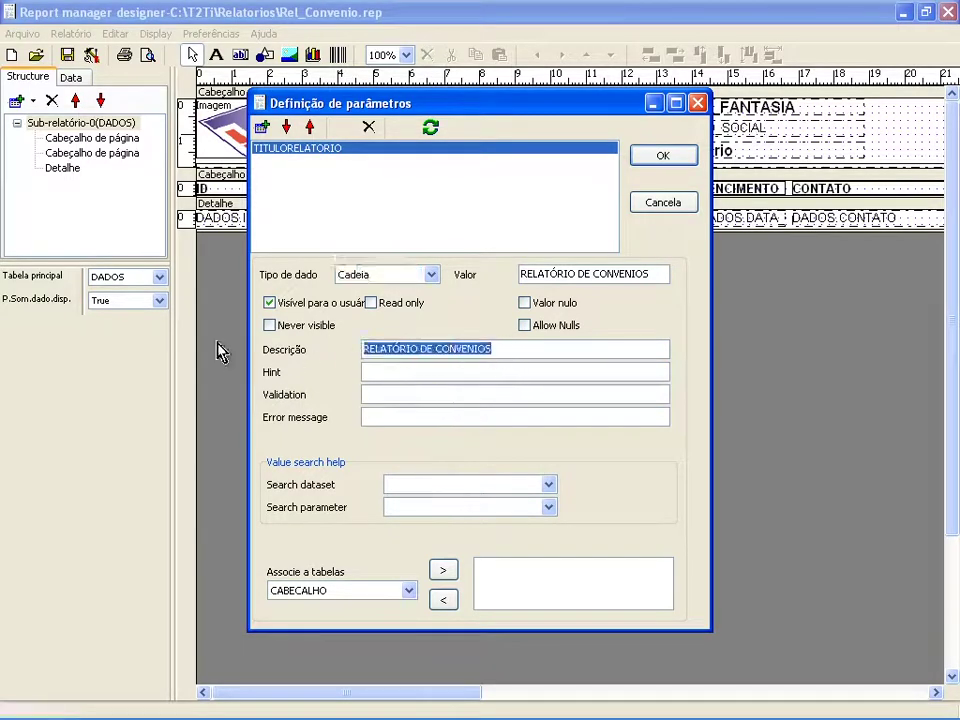
{"action": "type", "text": "TITULO"}
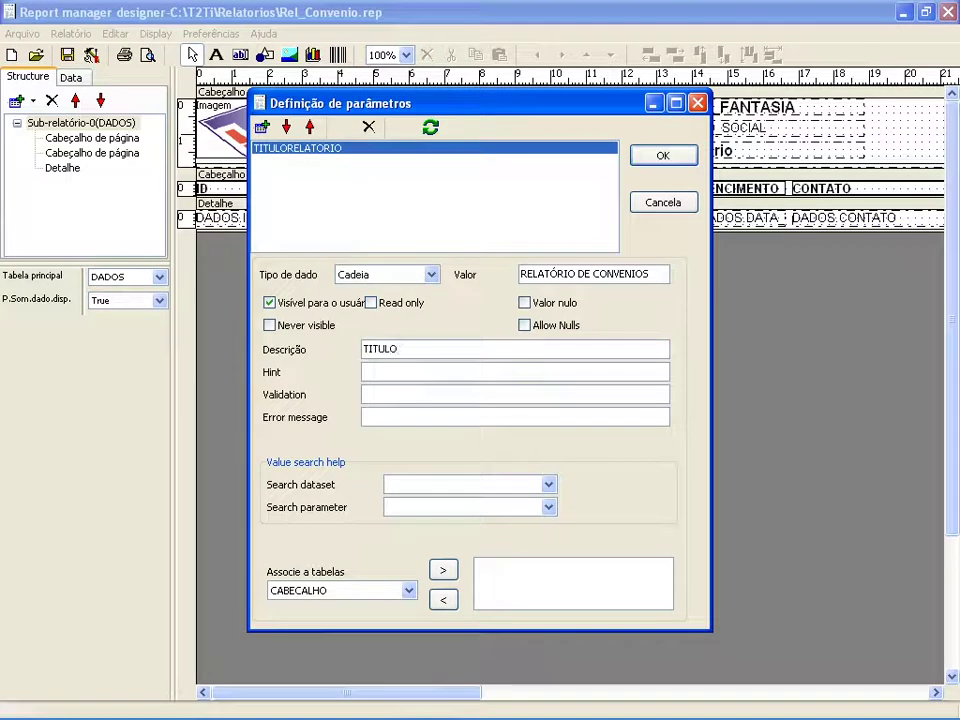
{"action": "type", "text": "_RELATORIO"}
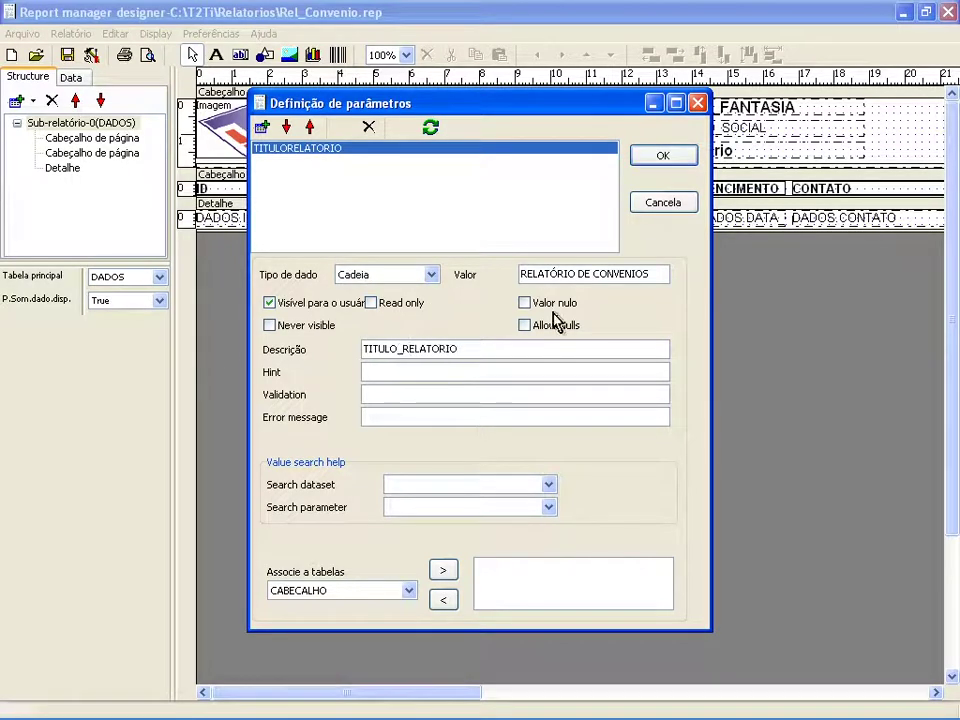
{"action": "left_click", "coordinate": [663, 155]}
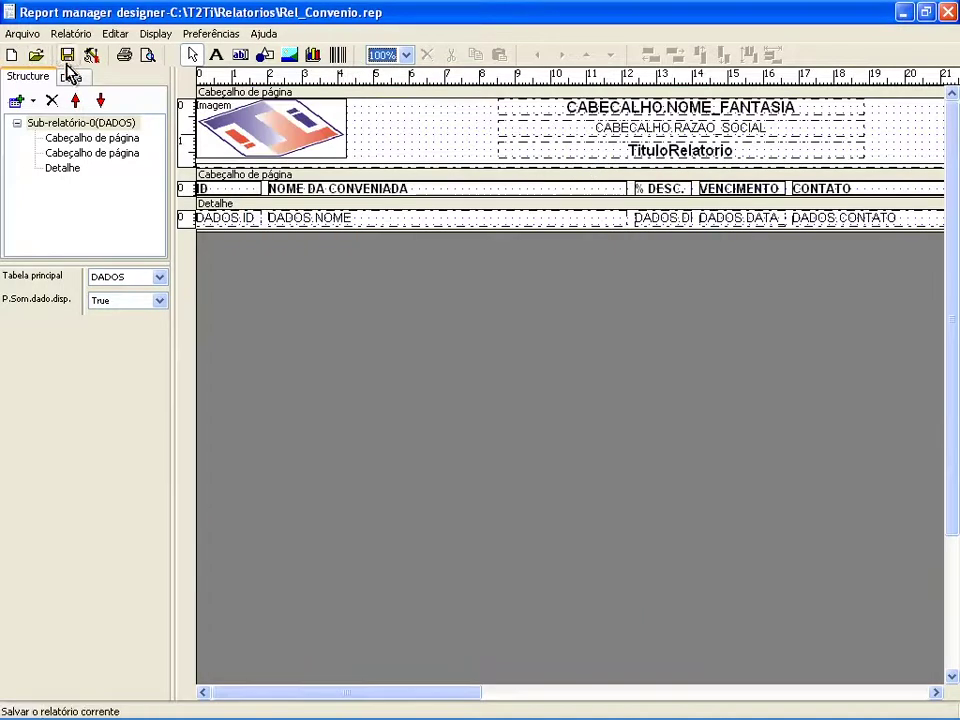
{"action": "left_click", "coordinate": [947, 12]}
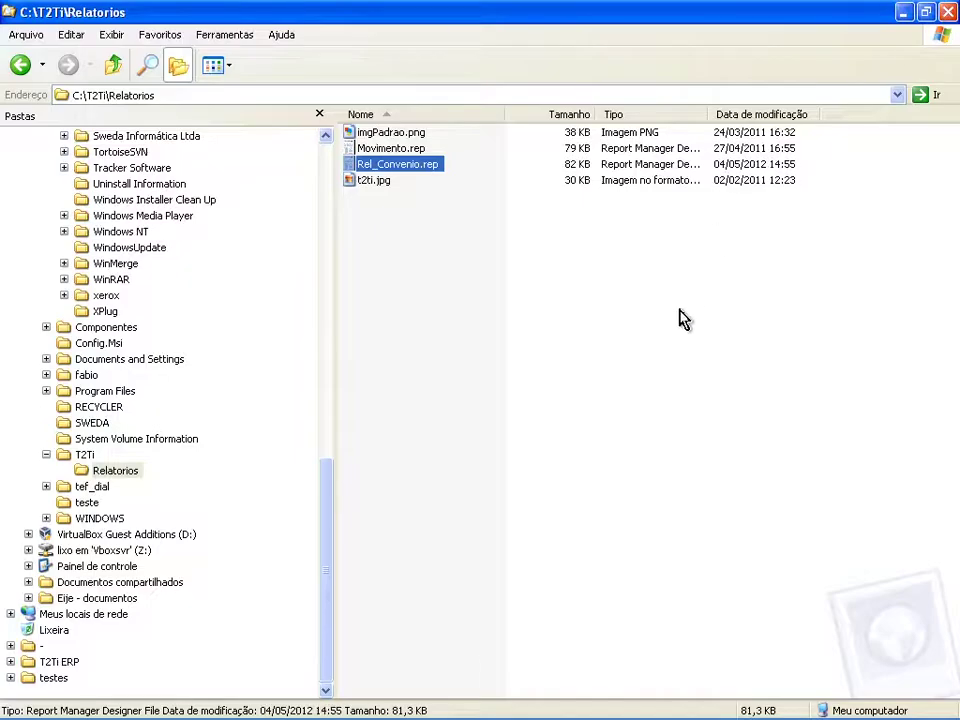
Switch to the report viewer, check the parameter values dialog of Rel_Convenio and cancel it.
{"action": "key", "text": "alt+Tab"}
{"action": "key", "text": "alt+Tab"}
{"action": "key", "text": "alt+Tab"}
{"action": "key", "text": "alt+Tab"}
{"action": "key", "text": "alt+Tab"}
{"action": "key", "text": "alt+Tab"}
{"action": "key", "text": "alt+Tab"}
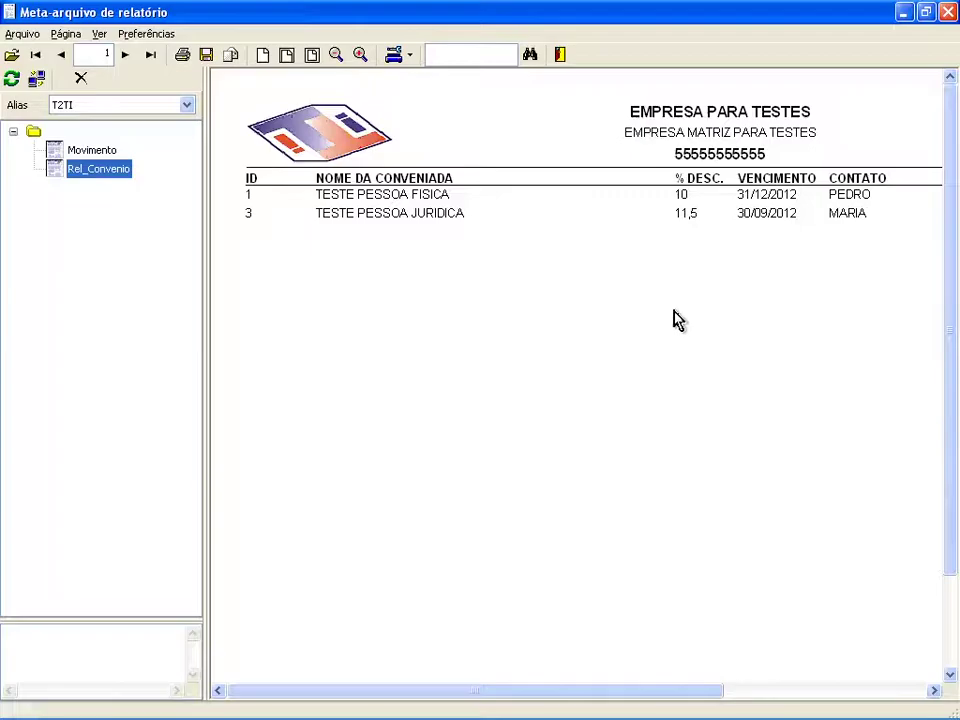
{"action": "left_click", "coordinate": [11, 80]}
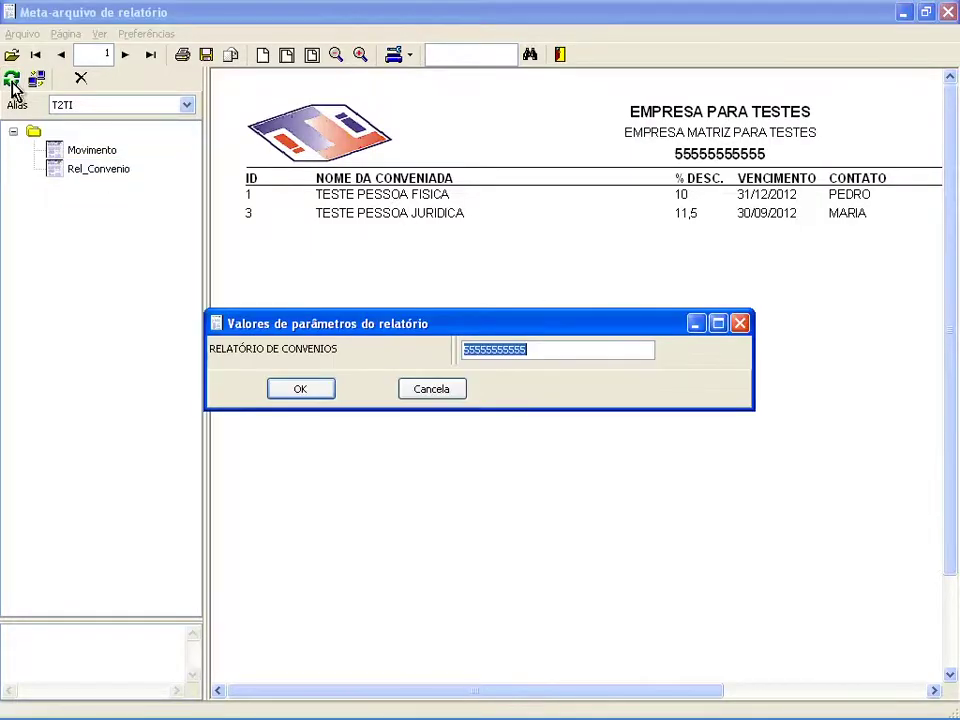
{"action": "left_click", "coordinate": [431, 389]}
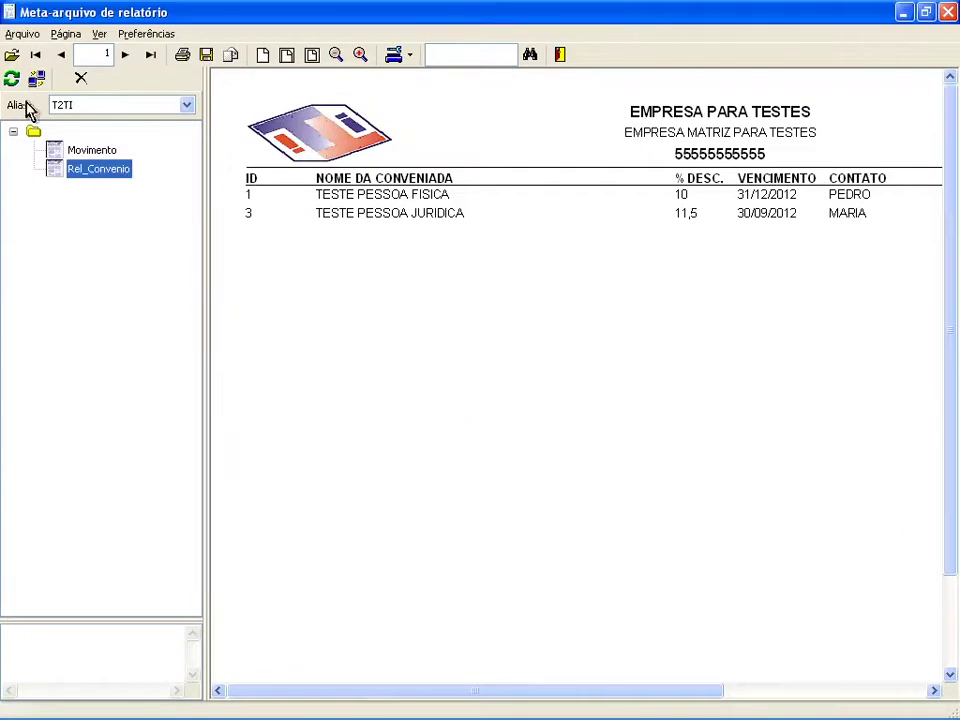
Close the report viewer and relaunch metaviewxp.exe from C:\Arquivos de programas\Report Manager.
{"action": "left_click", "coordinate": [946, 13]}
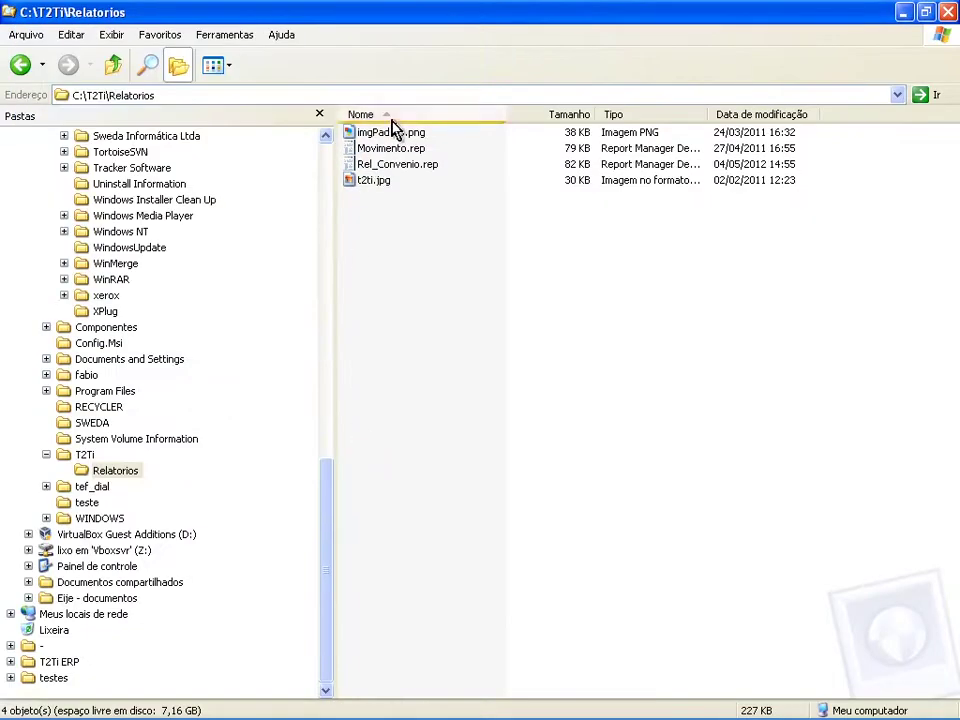
{"action": "left_click", "coordinate": [329, 298]}
{"action": "left_click_drag", "start_coordinate": [320, 371], "coordinate": [332, 414]}
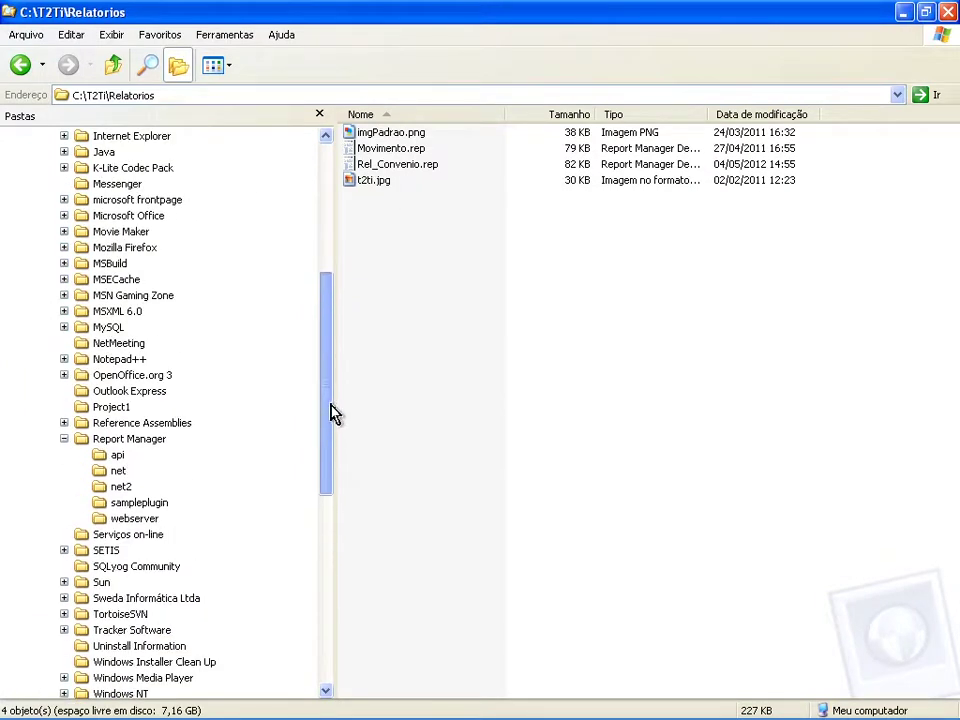
{"action": "left_click", "coordinate": [139, 439]}
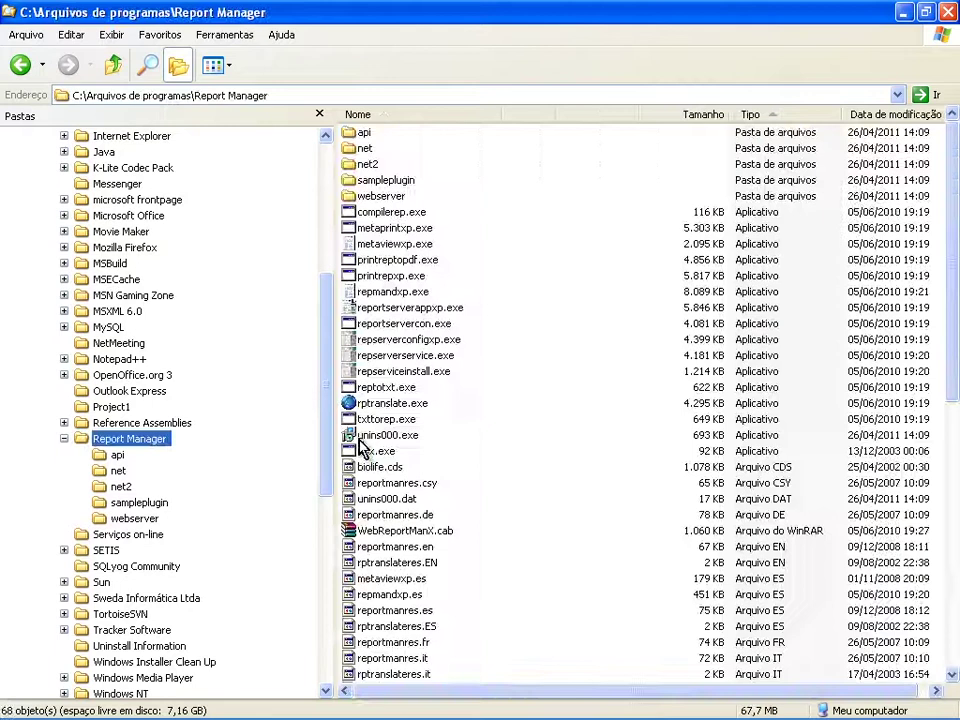
{"action": "double_click", "coordinate": [392, 243]}
{"action": "left_click", "coordinate": [199, 330]}
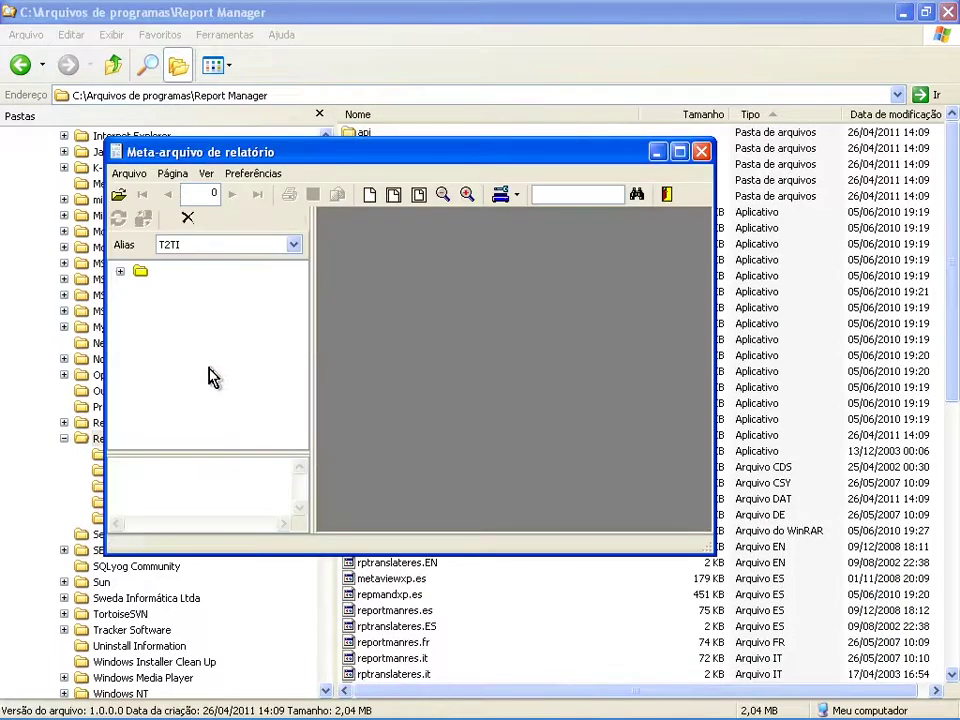
{"action": "left_click", "coordinate": [120, 271]}
{"action": "left_click", "coordinate": [186, 310]}
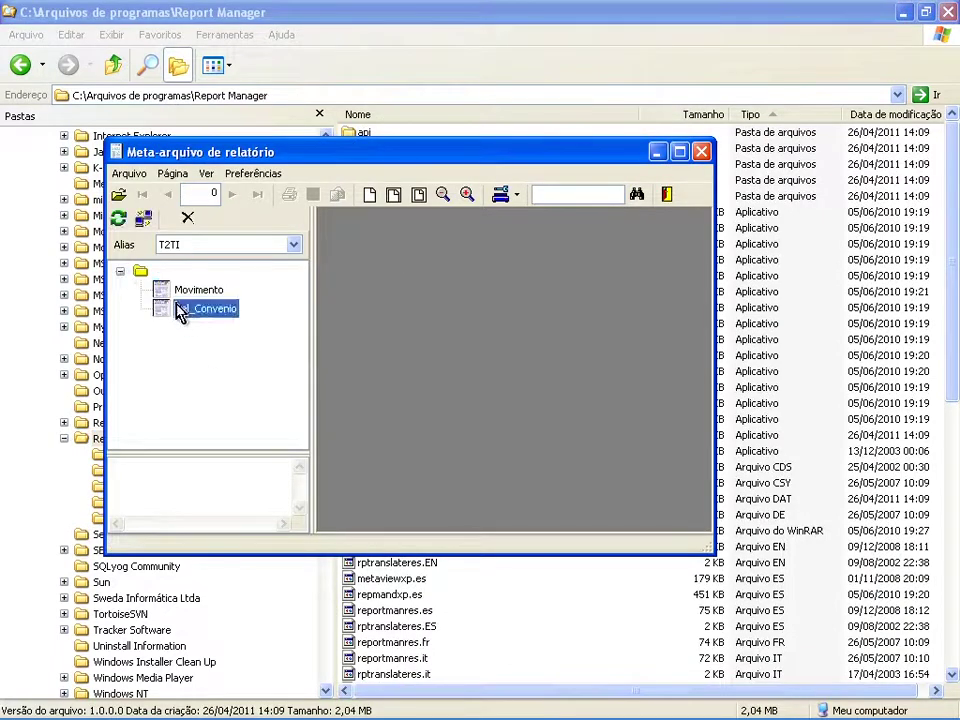
{"action": "left_click", "coordinate": [118, 219]}
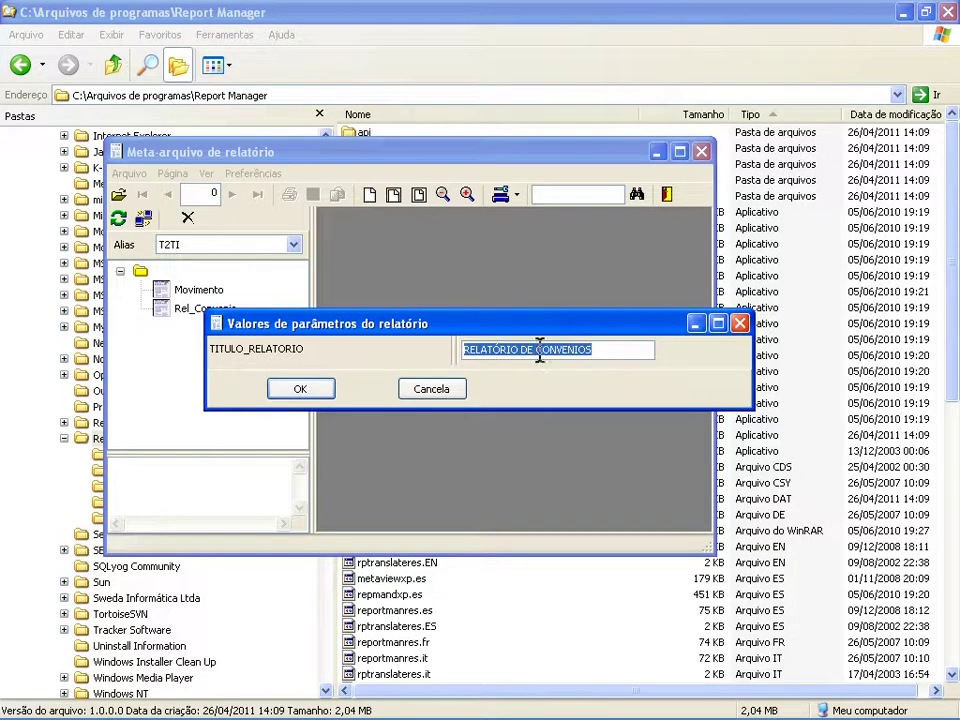
{"action": "type", "text": "99999999999"}
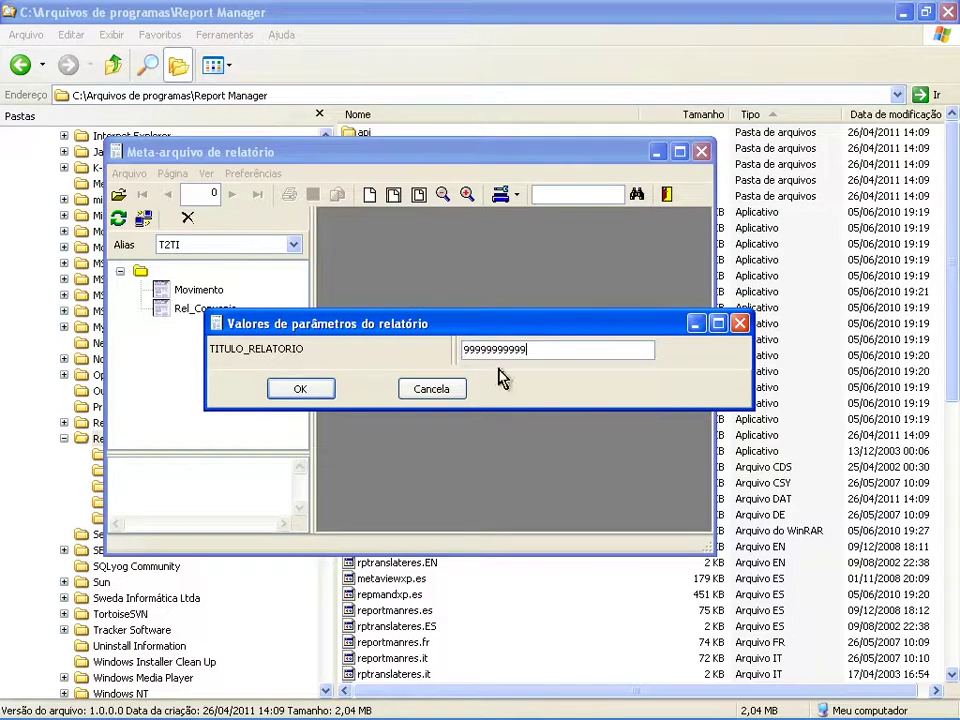
{"action": "left_click", "coordinate": [310, 392]}
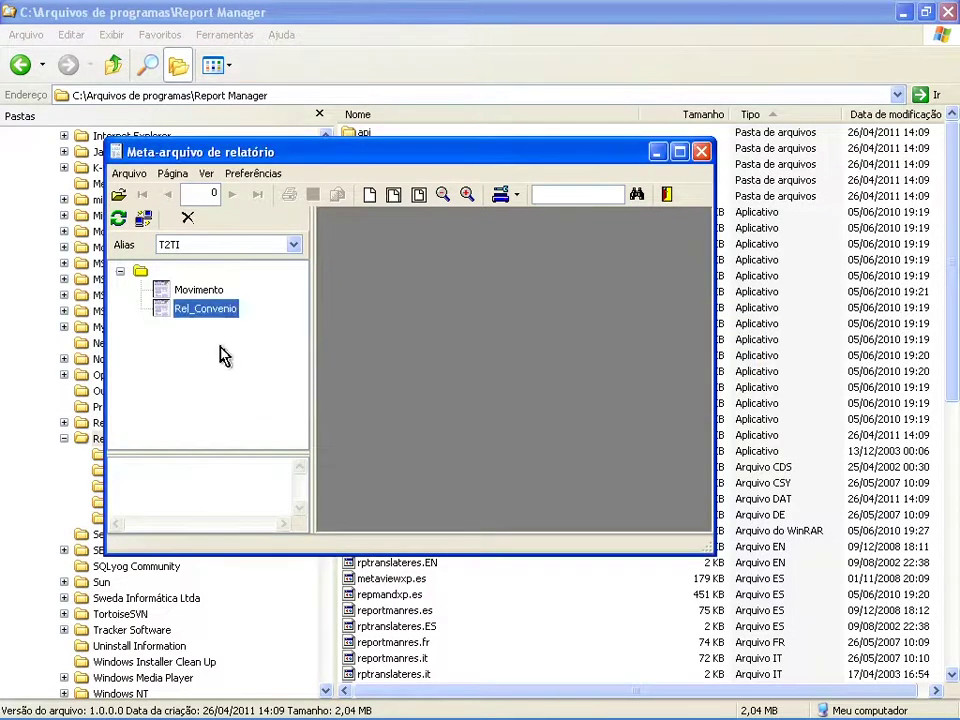
Run Rel_Convenio, enlarge the report and maximize the viewer to check the heading and columns.
{"action": "left_click", "coordinate": [143, 220]}
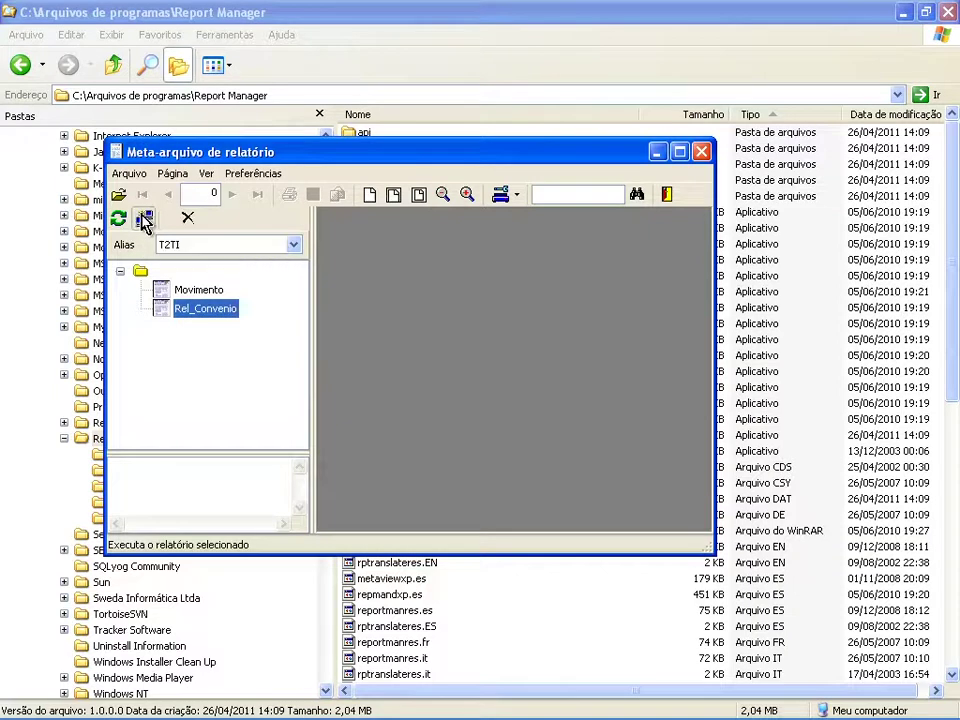
{"action": "left_click", "coordinate": [467, 195]}
{"action": "left_click", "coordinate": [467, 195]}
{"action": "left_click", "coordinate": [467, 195]}
{"action": "left_click_drag", "start_coordinate": [474, 523], "coordinate": [555, 523]}
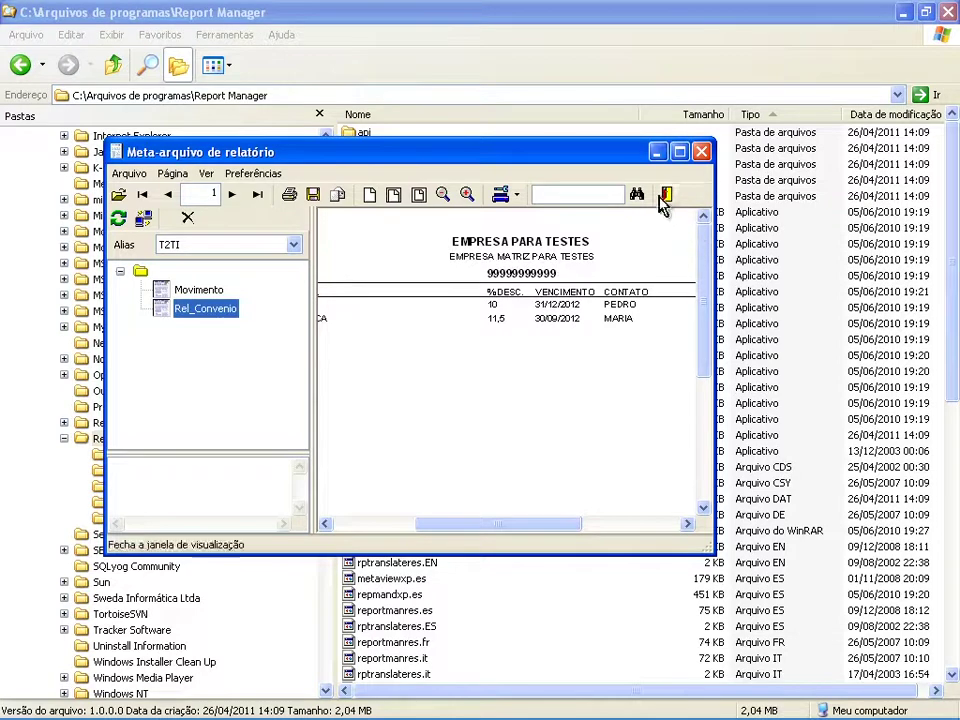
{"action": "left_click", "coordinate": [680, 152]}
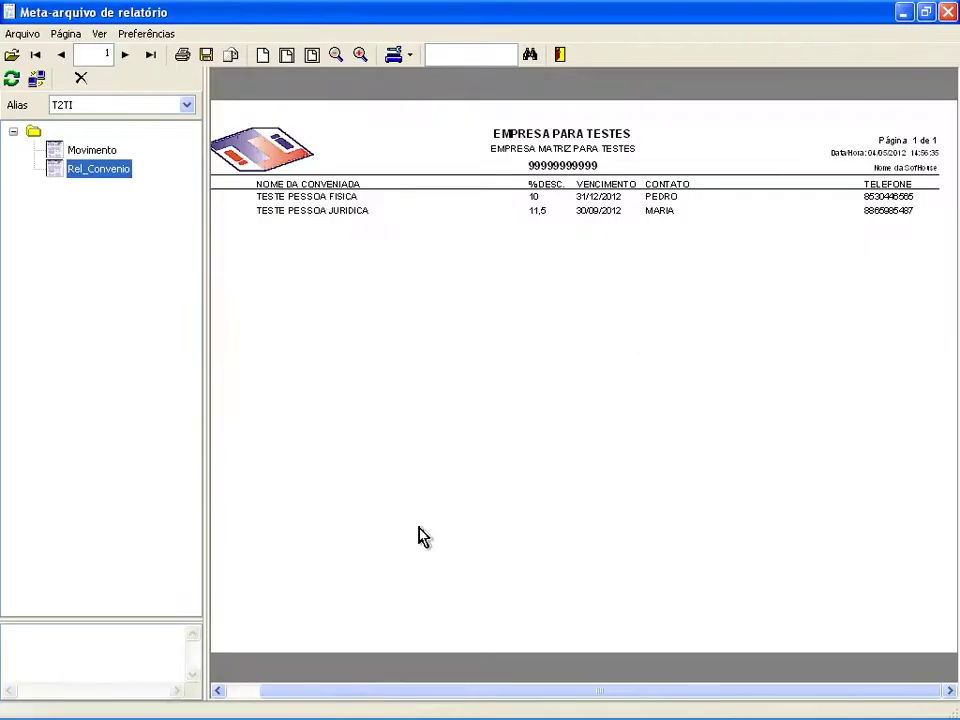
{"action": "left_click_drag", "start_coordinate": [302, 696], "coordinate": [252, 695]}
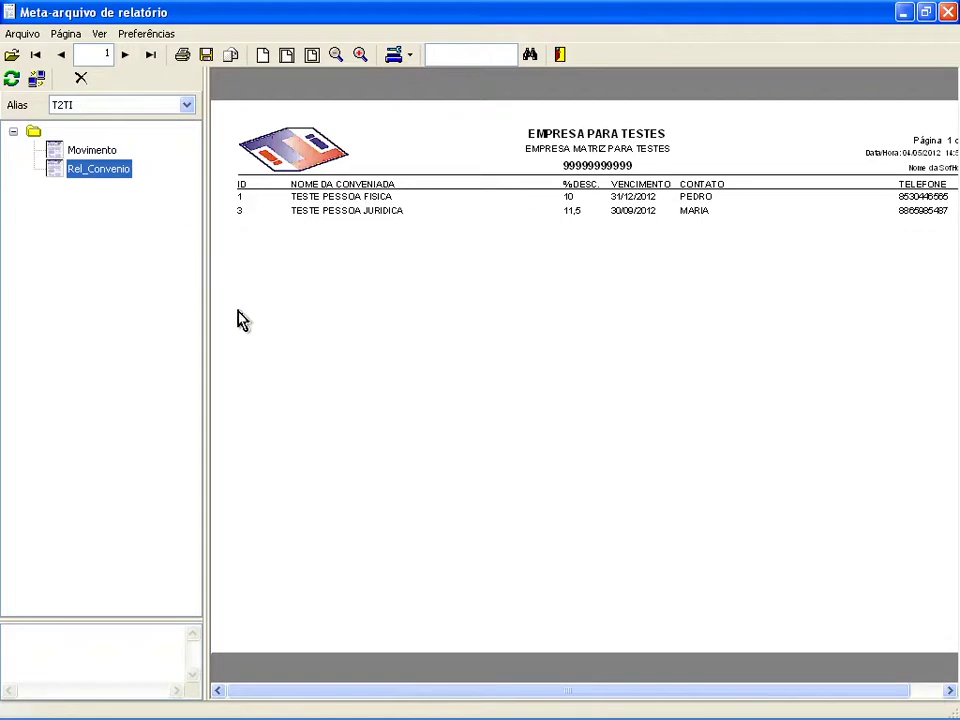
Switch to the Report Manager server configuration and examine its user information and user groups.
{"action": "key", "text": "alt+Tab"}
{"action": "key", "text": "alt+Tab"}
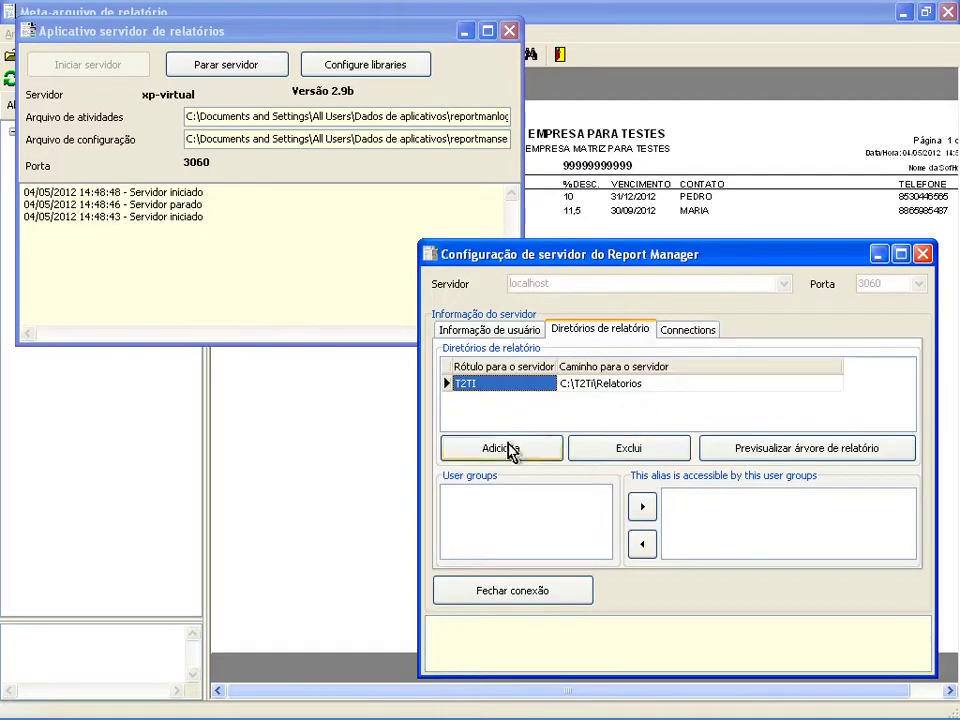
{"action": "left_click", "coordinate": [494, 332]}
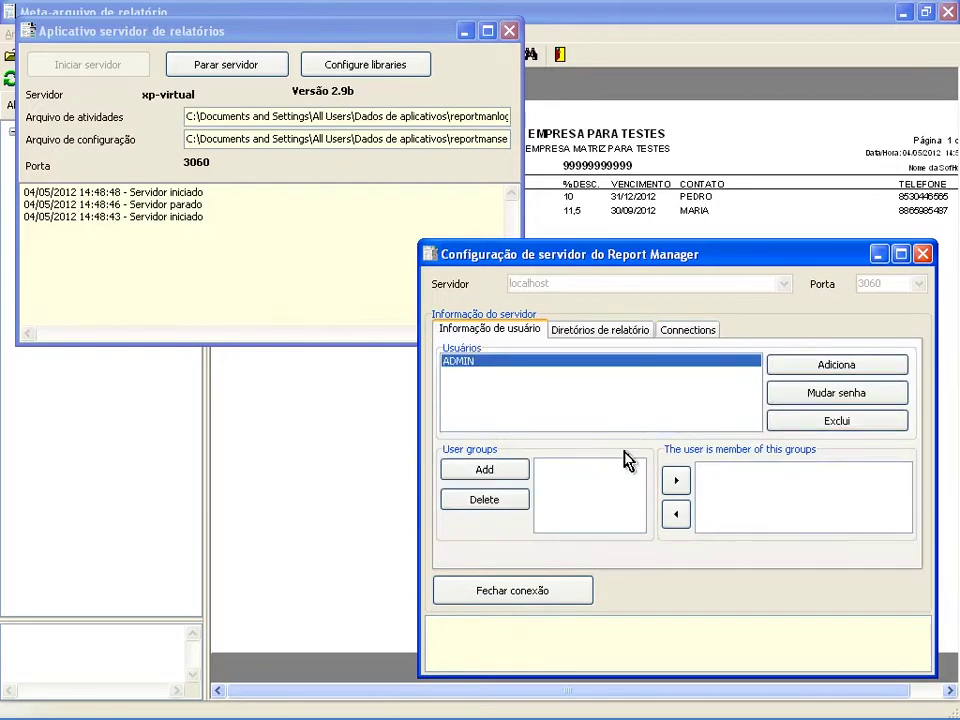